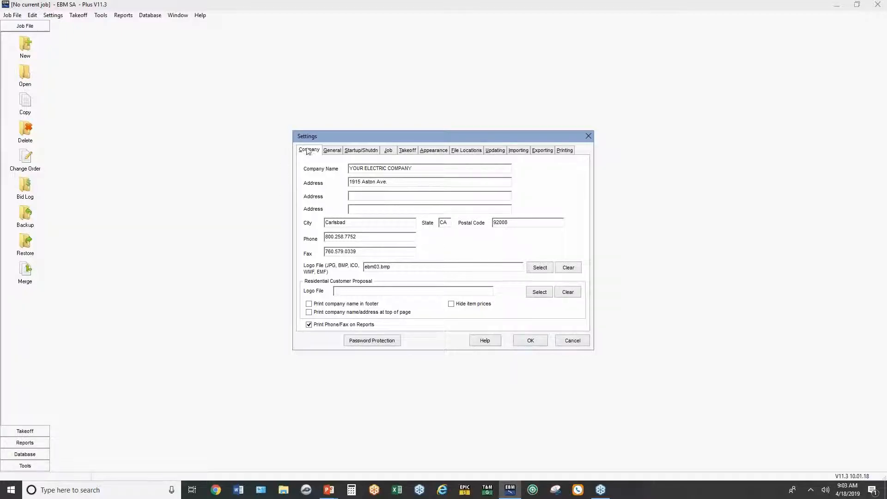
Step: Close the company settings and review the sales tax allocation in the default residential job settings
click(521, 340)
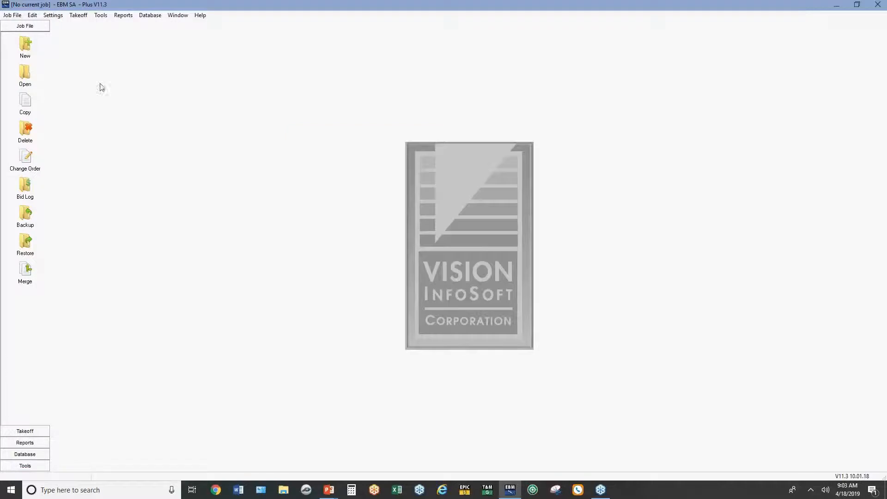
click(53, 15)
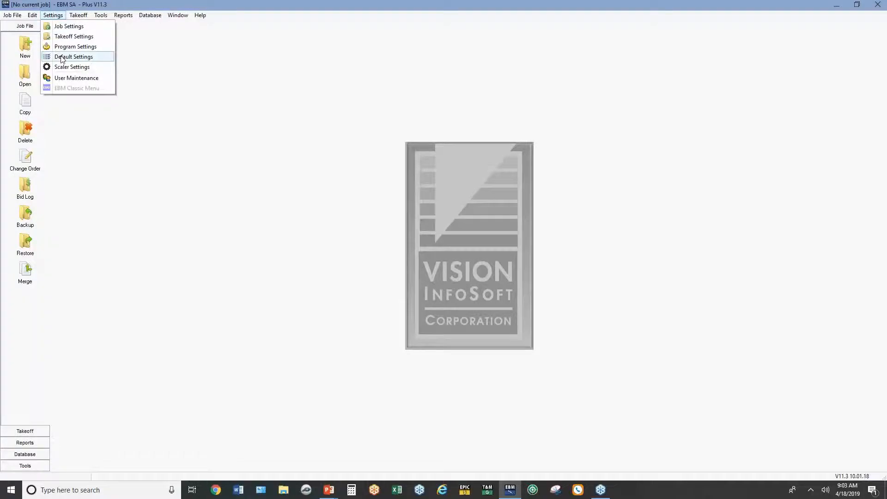
mouse_move(63, 59)
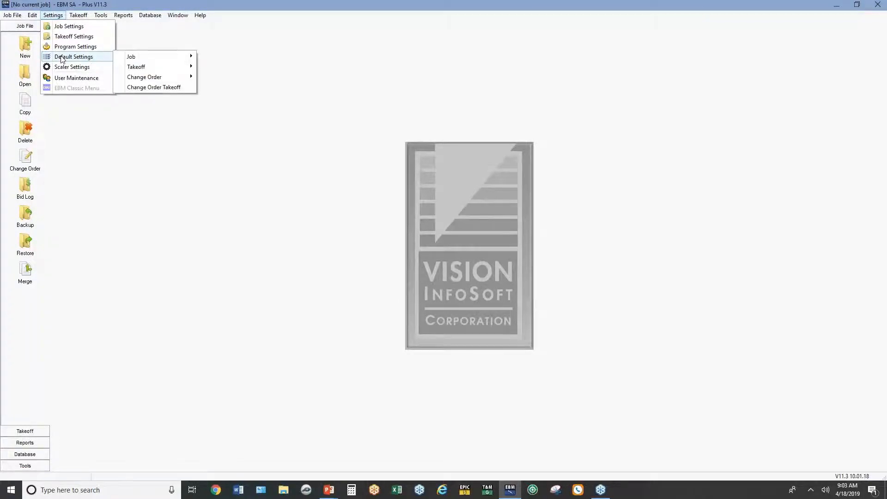
mouse_move(126, 59)
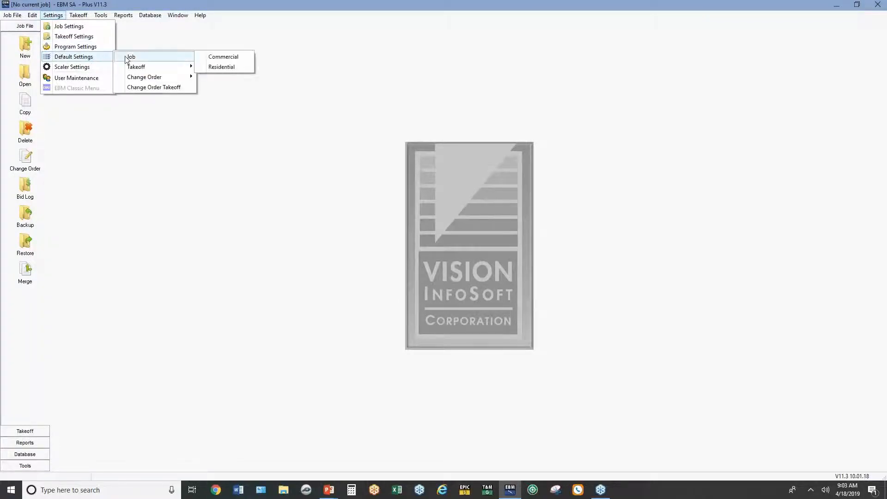
click(209, 68)
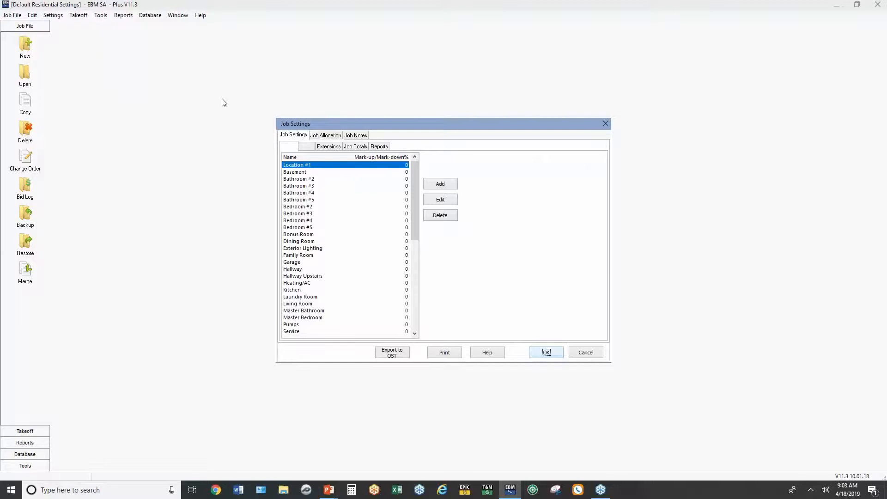
click(325, 135)
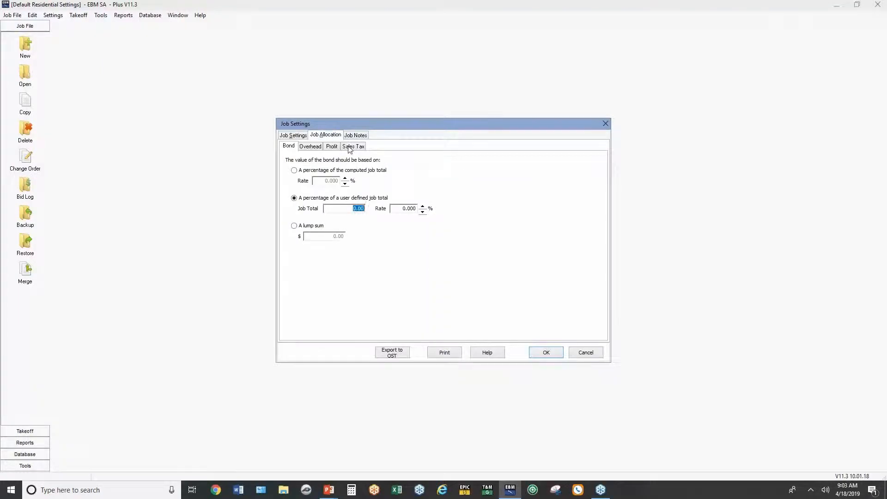
click(350, 147)
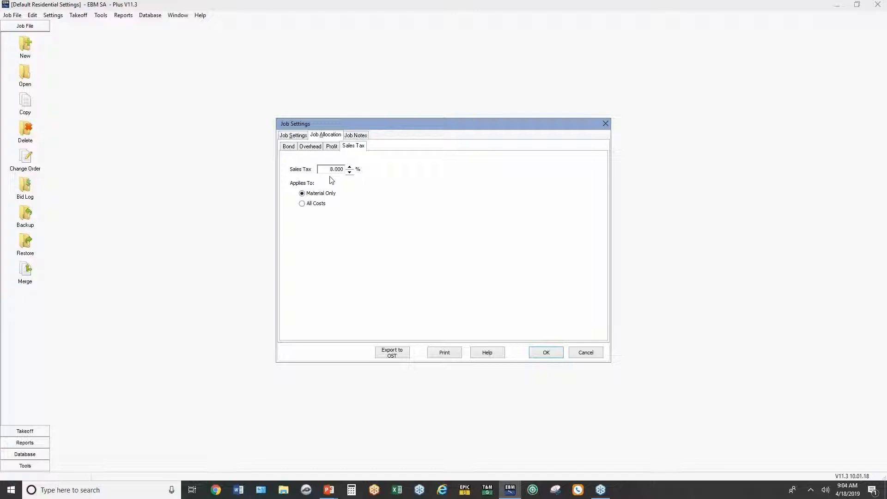
Step: Review the extension settings and direct labor rates in the residential job defaults, accepting them as they are
click(291, 136)
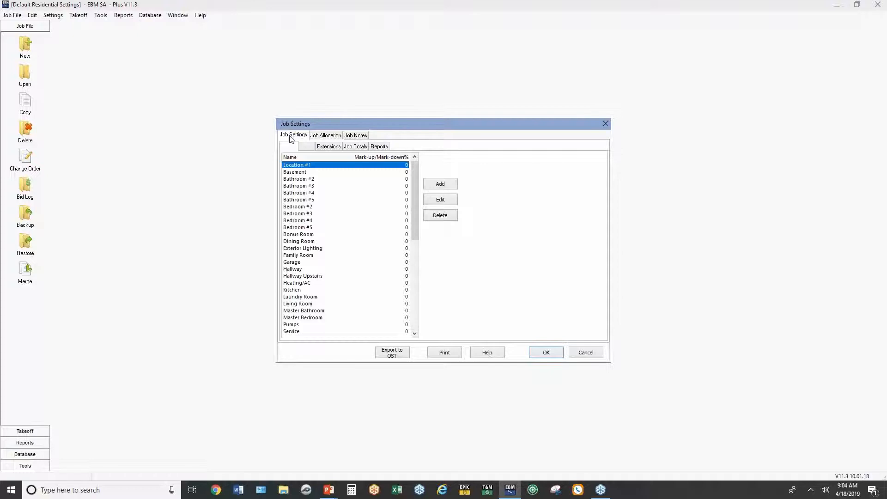
click(332, 148)
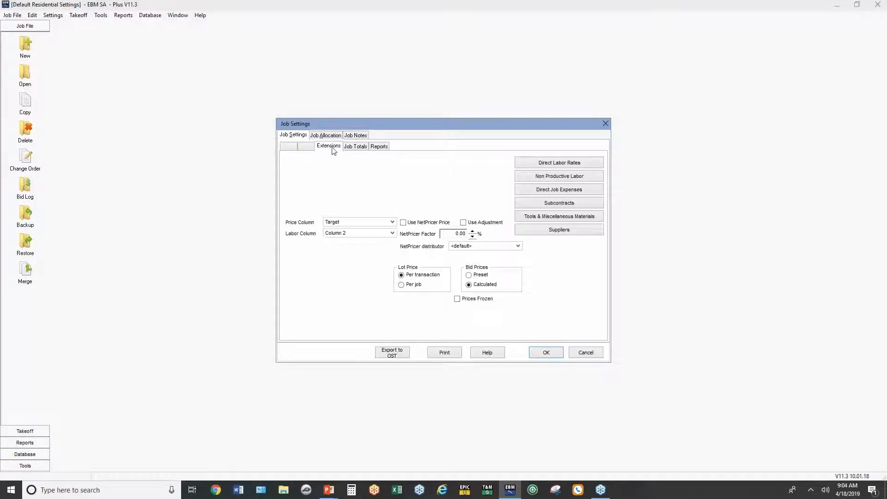
click(541, 165)
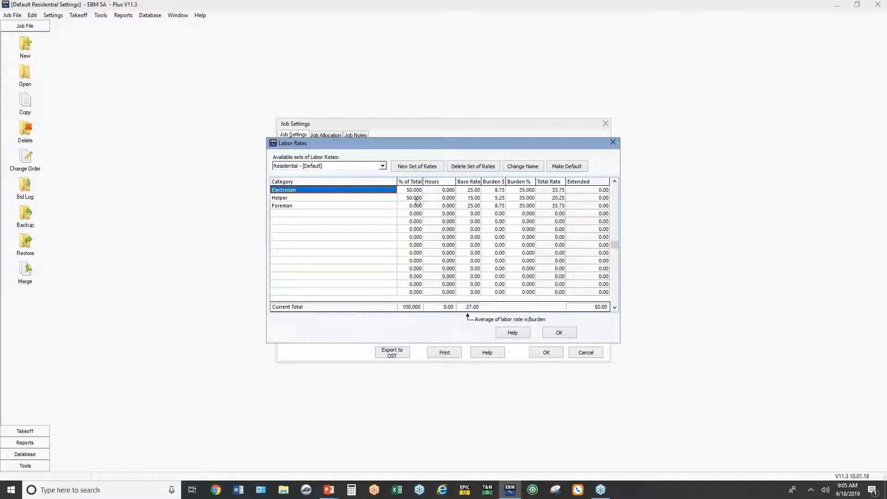
click(552, 337)
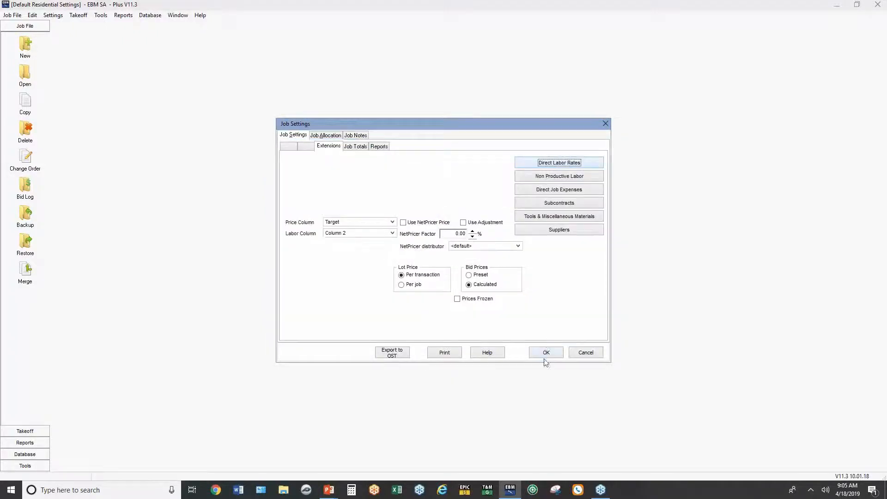
click(544, 353)
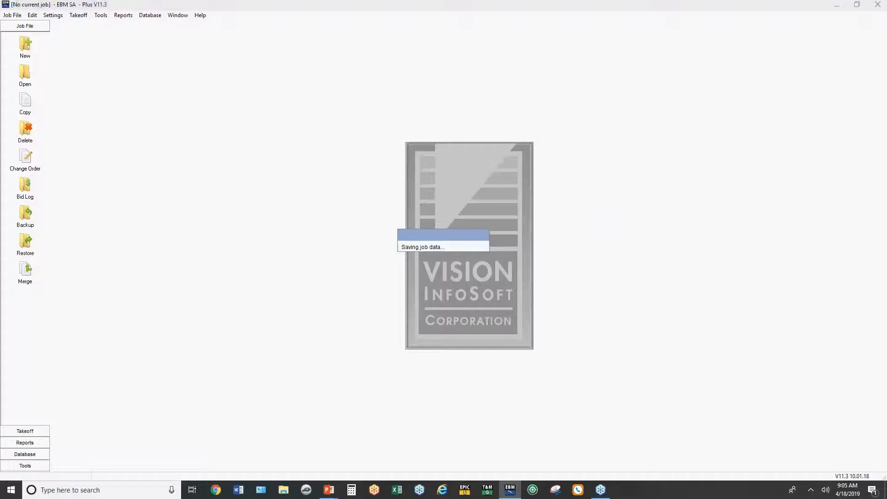
Step: Review the default residential takeoff settings for run lengths and the bid price formula, and accept them
click(54, 16)
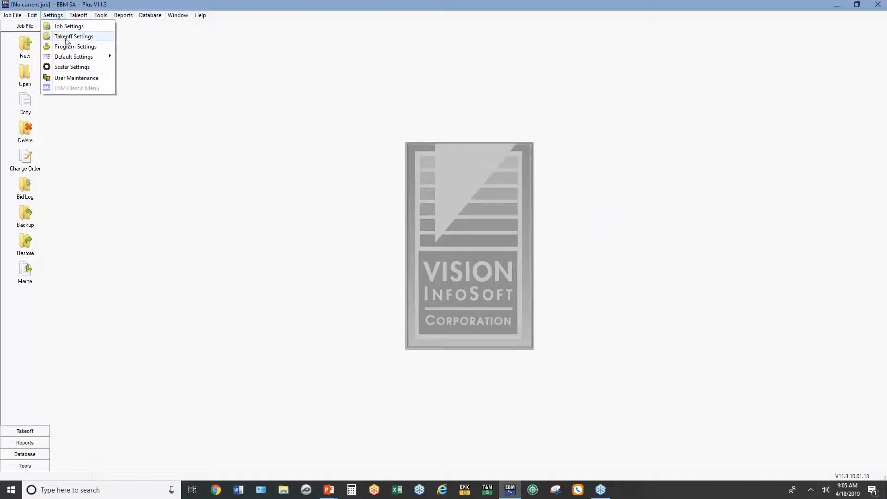
mouse_move(68, 57)
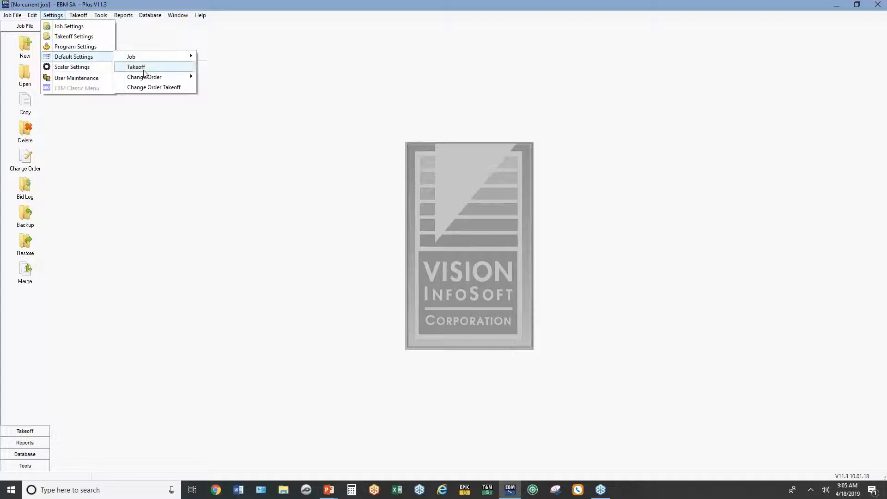
mouse_move(144, 69)
click(213, 78)
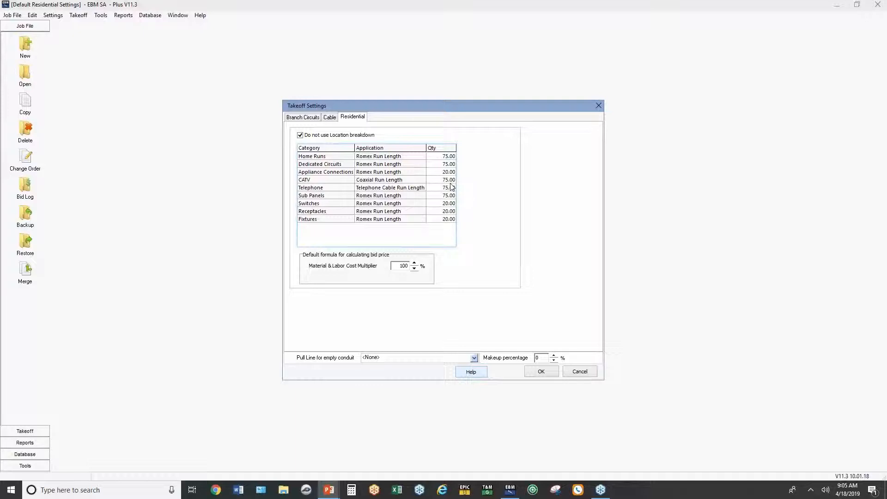
click(539, 372)
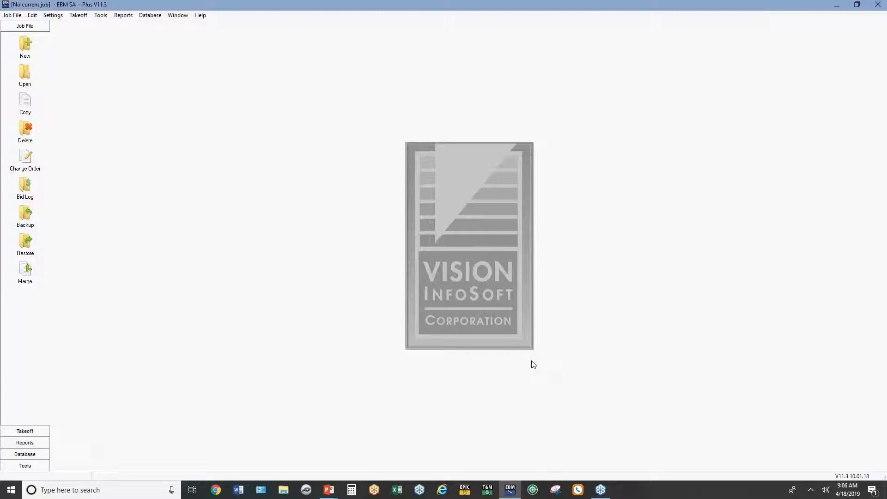
Step: Examine the blank new-user form and the existing administrator account's user level and access options
click(62, 17)
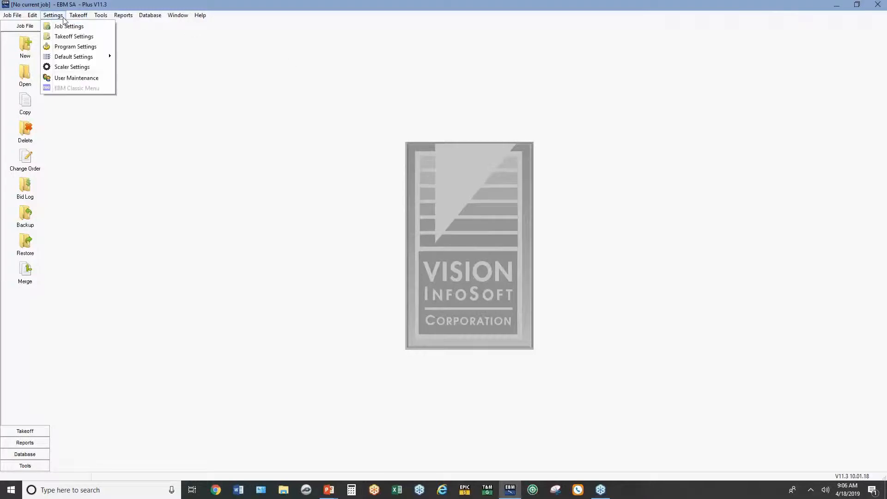
click(68, 77)
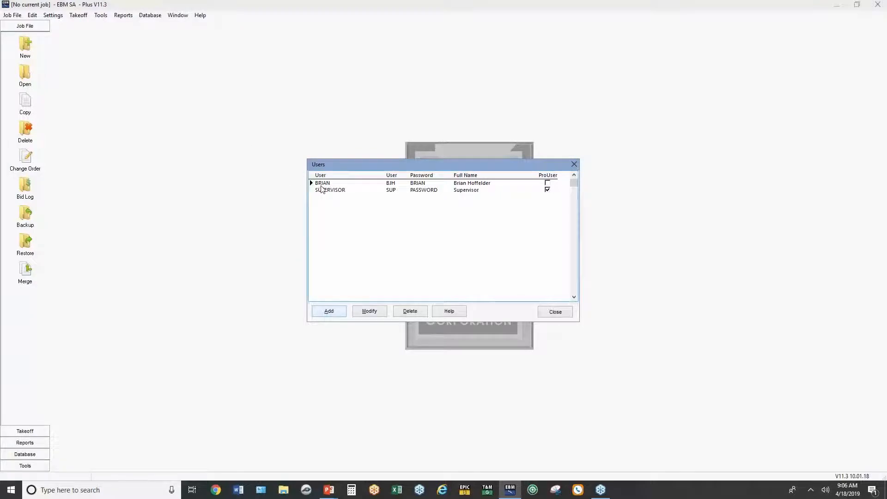
click(334, 314)
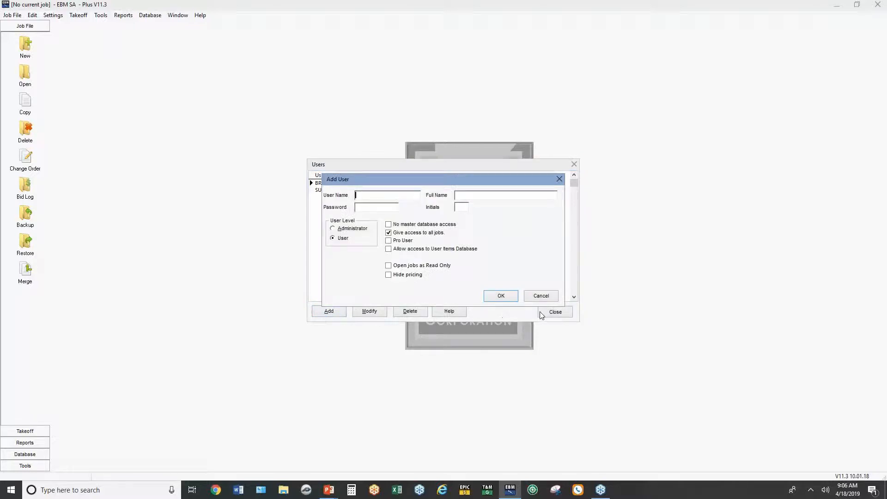
click(538, 296)
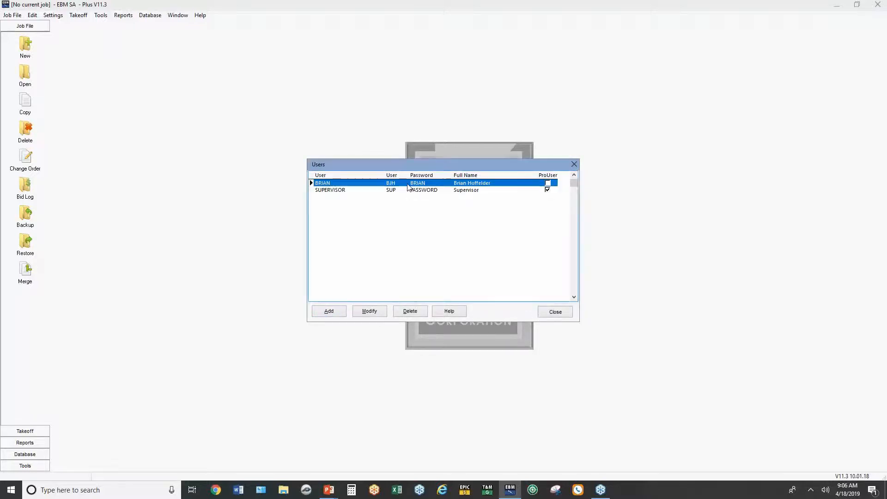
double_click(408, 185)
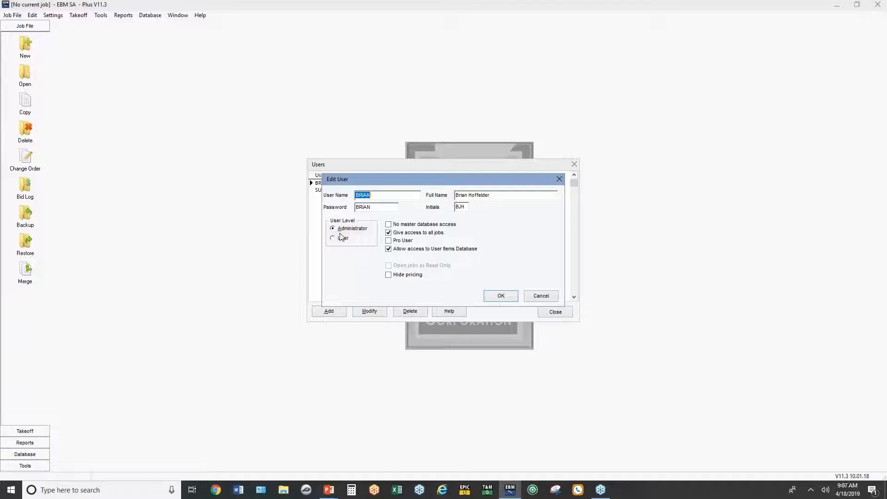
click(500, 296)
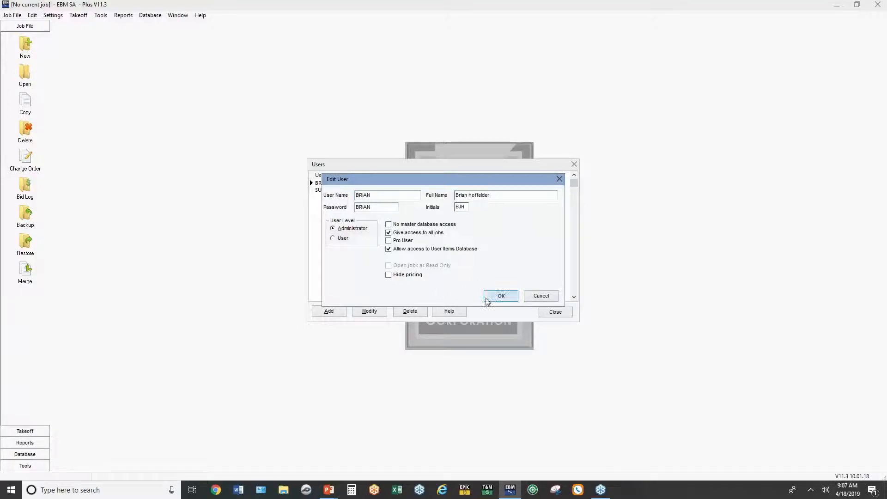
click(554, 312)
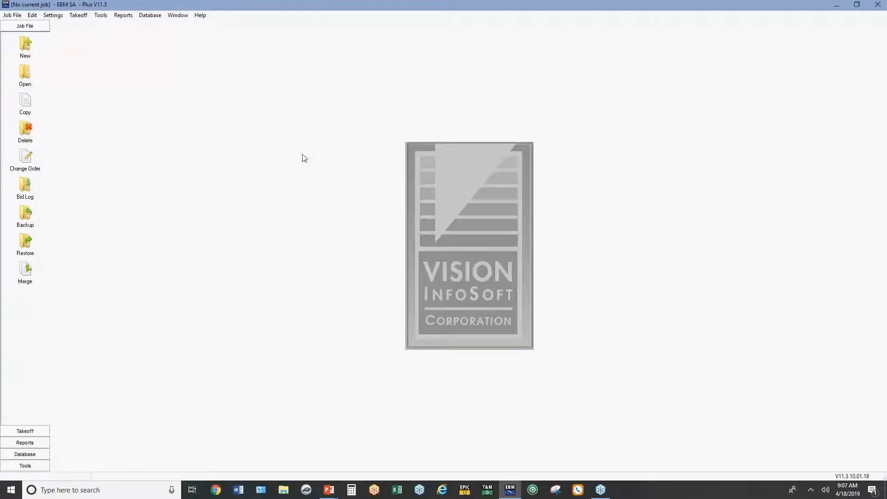
Step: Start a new residential job named Vision House with a bid due date of 4/25/2019
click(25, 45)
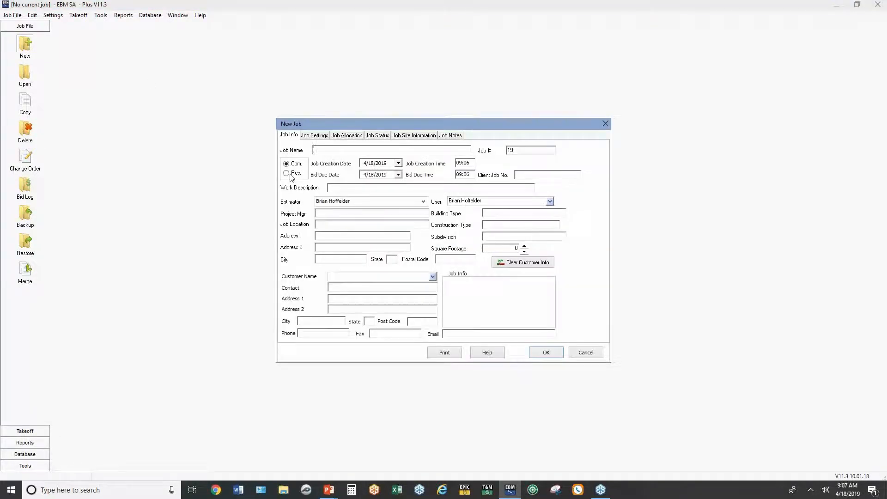
click(290, 178)
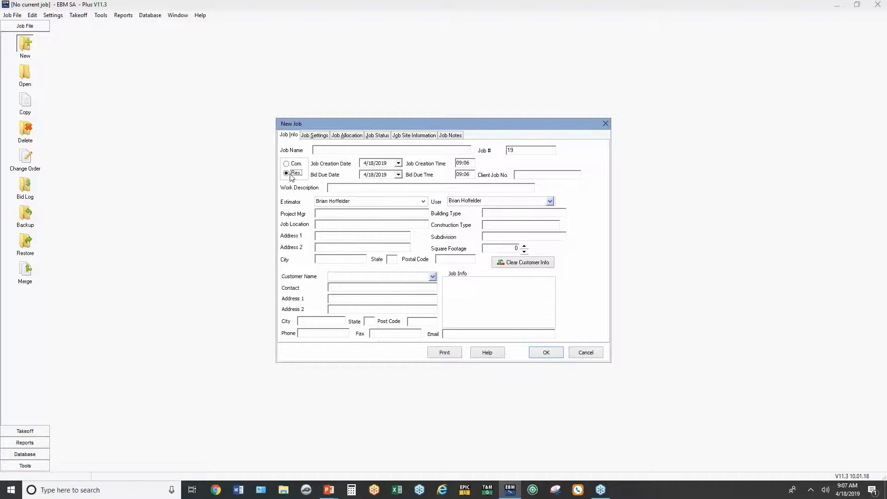
click(318, 150)
text(Vision House)
click(399, 175)
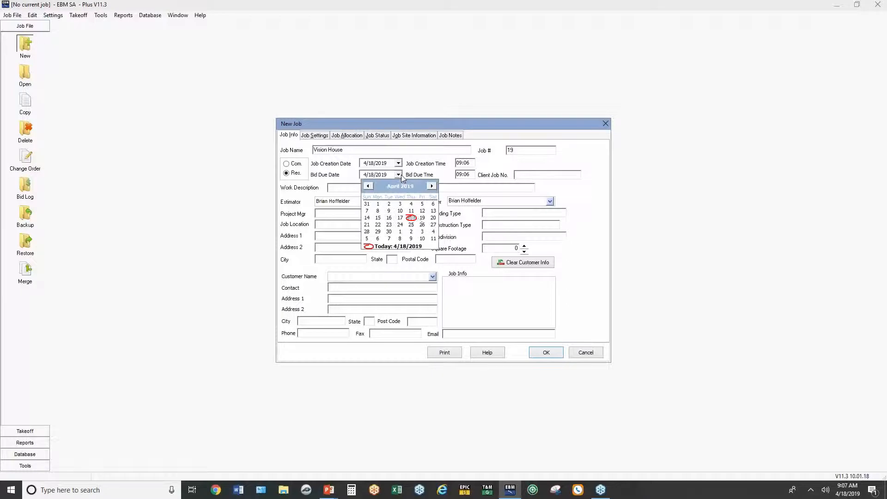
click(411, 225)
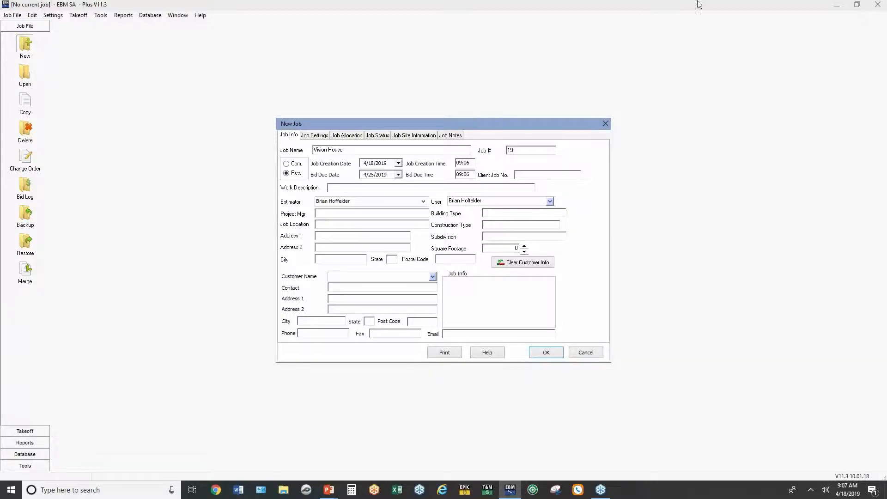
Step: Enter the work description New Tract Home Model 101 and set the job's square footage to 2,500
click(745, 26)
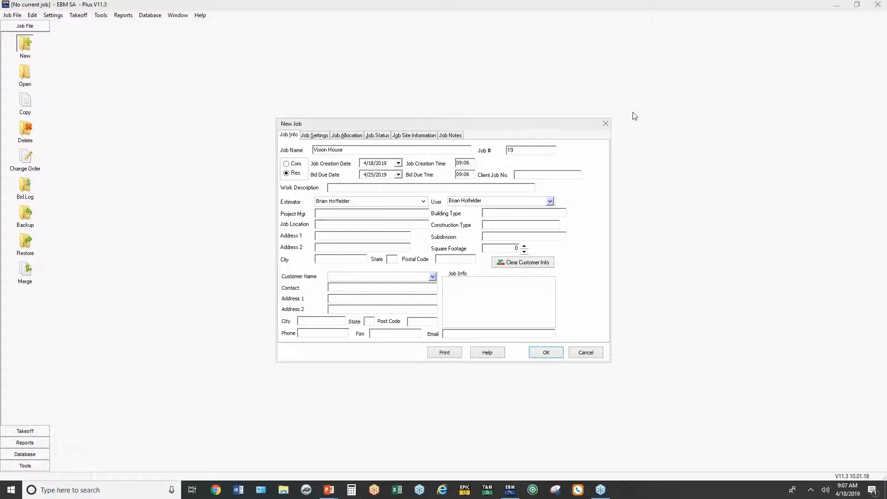
click(345, 188)
text(Ne)
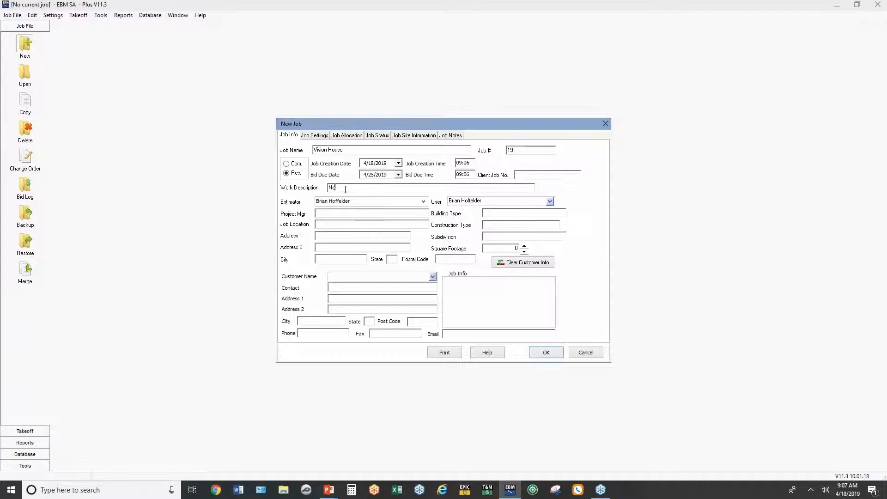
text(w Tract Home Mode)
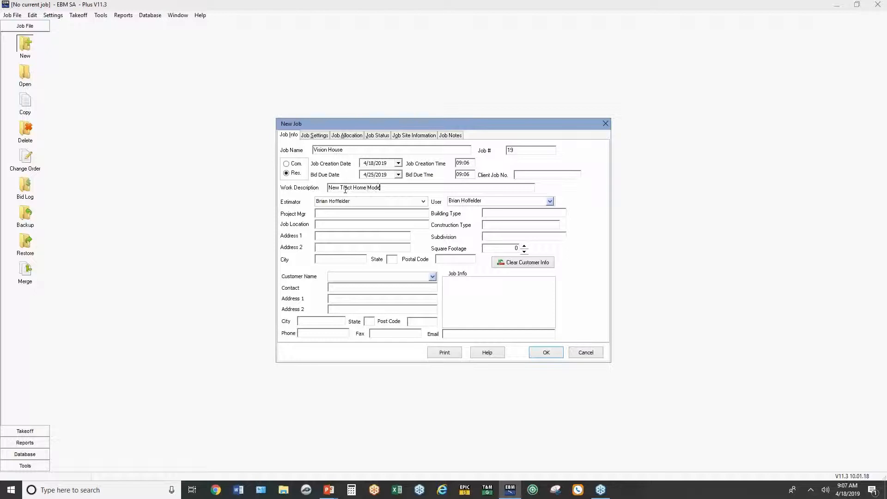
text(l 101)
click(501, 248)
text(2500)
click(451, 288)
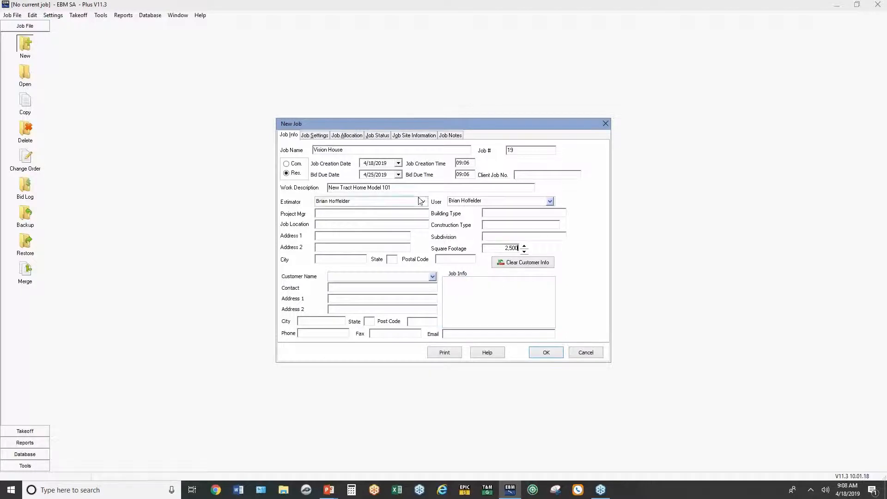
Step: Create the job with the Calculated bid price method and continue to its residential takeoff
click(546, 353)
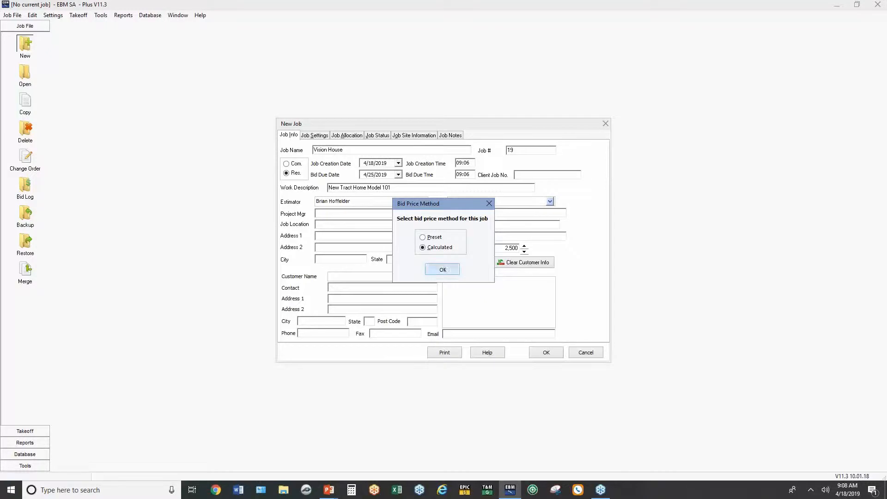
click(439, 274)
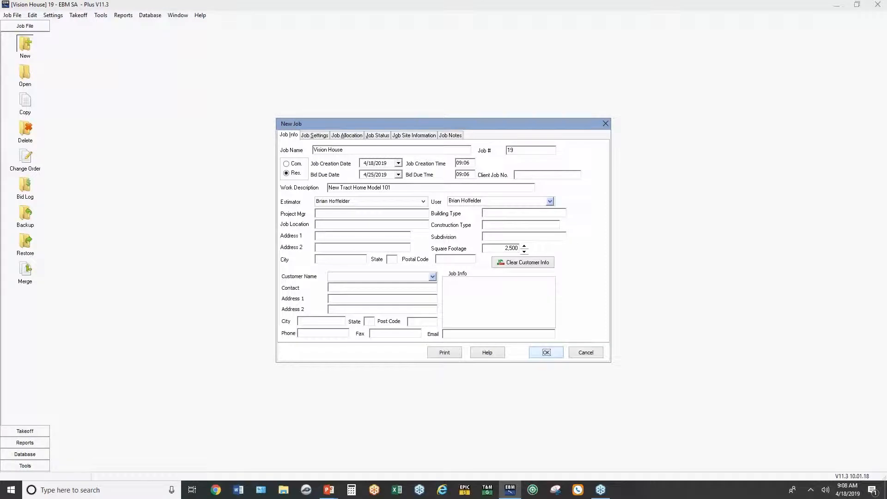
key(Return)
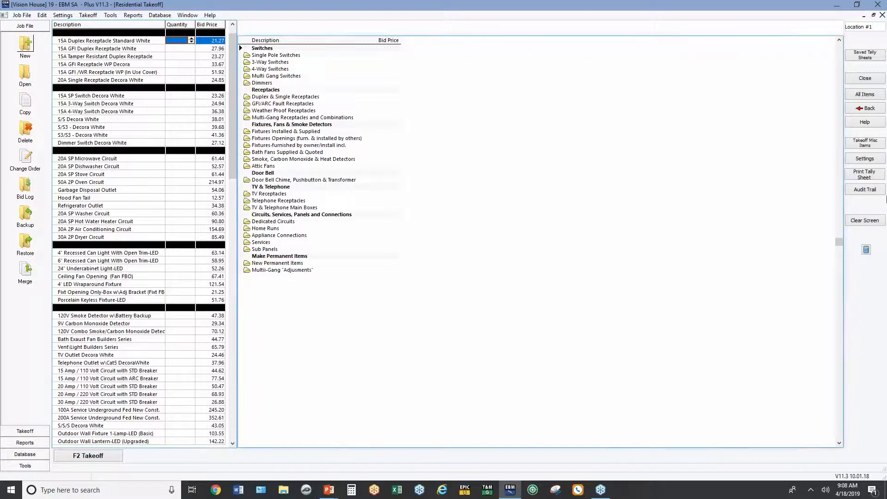
Step: Open the print preview of the residential takeoff's tally sheet
click(868, 178)
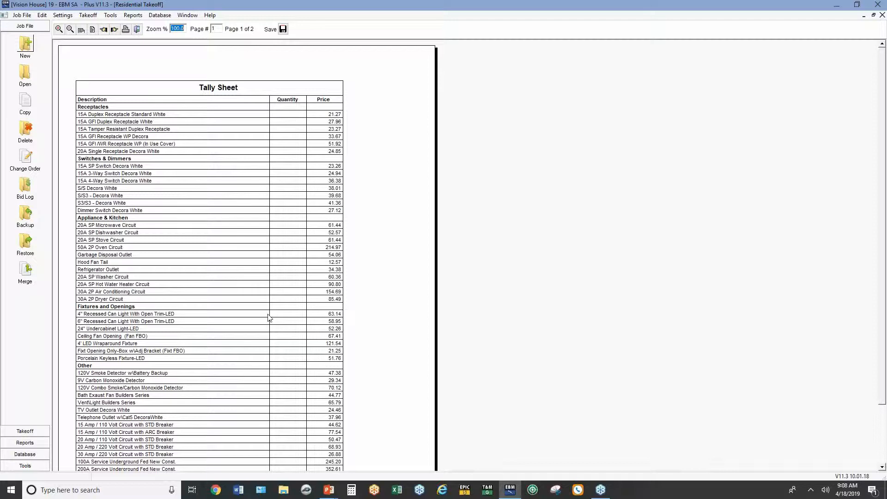
Step: Close the tally sheet preview and enter quantities of 45 for 15A Duplex Receptacle Standard White and 4 for 15A GFI Duplex Receptacle White
click(137, 29)
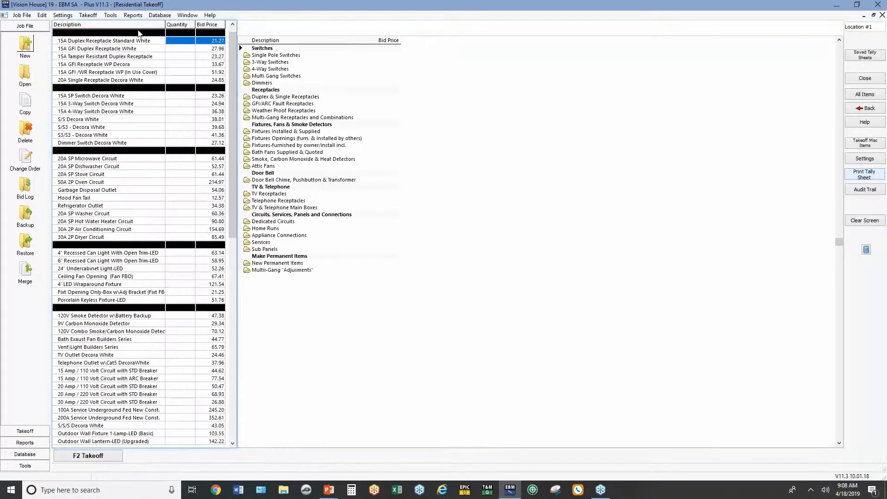
click(138, 33)
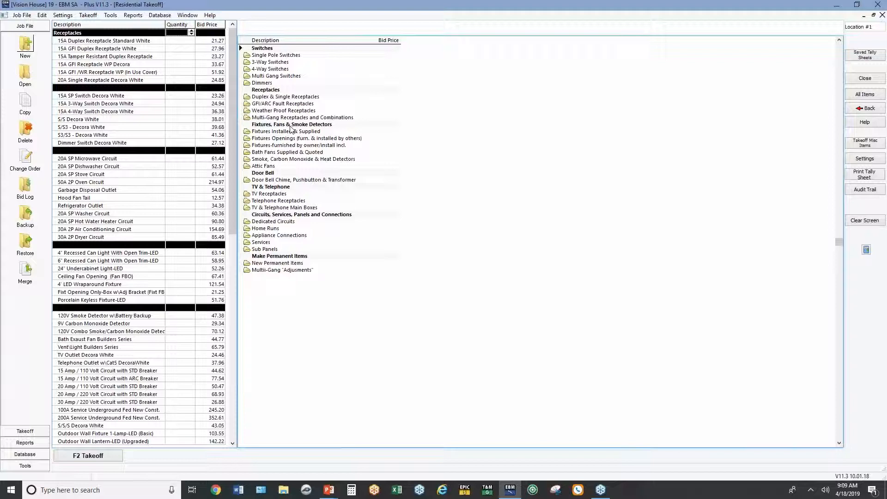
click(179, 42)
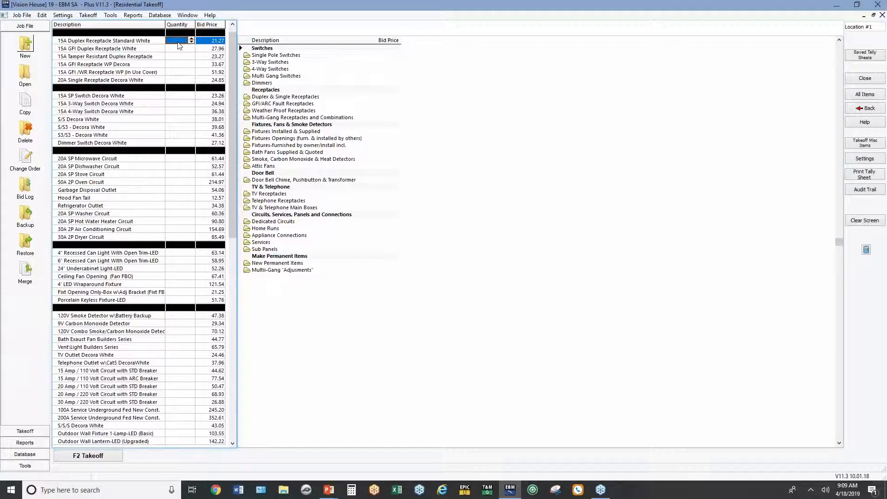
text(45)
key(Return)
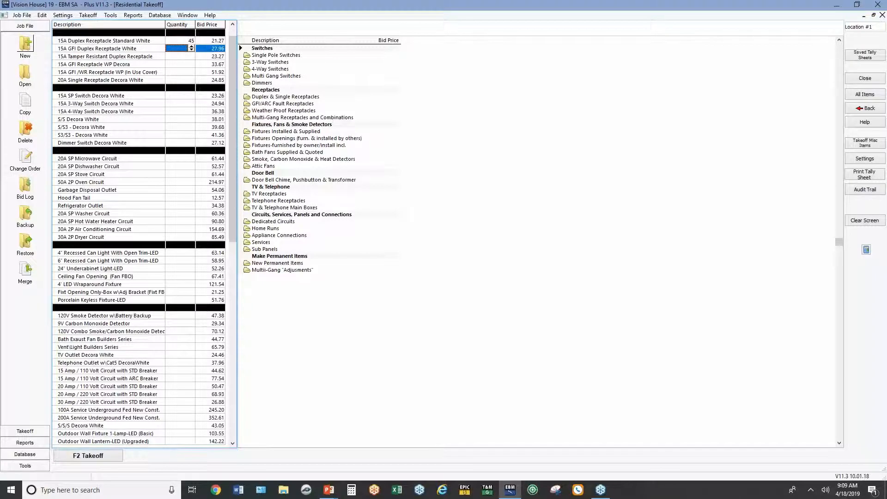
text(4)
key(Return)
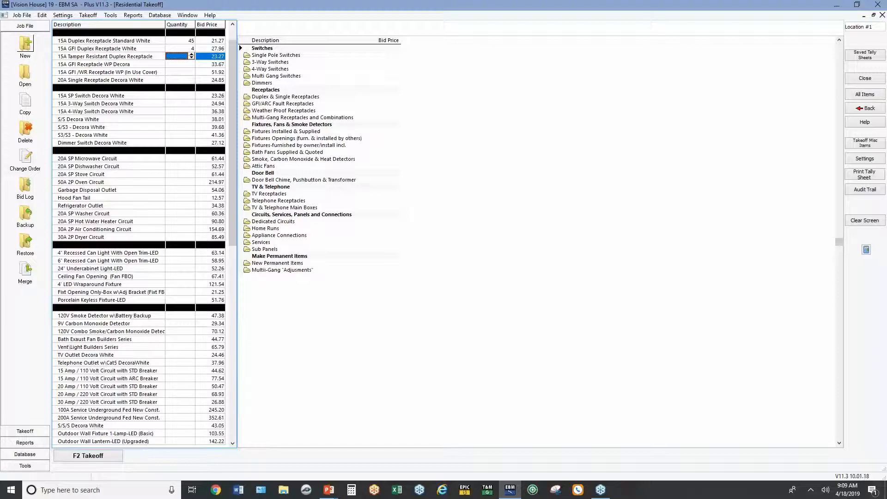
Step: Clear the 15A Duplex Receptacle Standard White quantity and enter 45 for 15A Tamper Resistant Duplex Receptacle instead
click(180, 41)
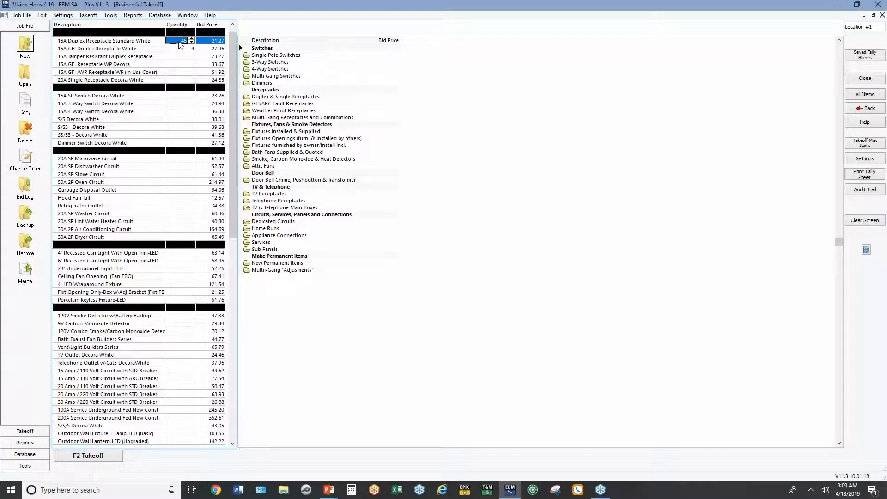
key(Delete)
click(182, 57)
text(45)
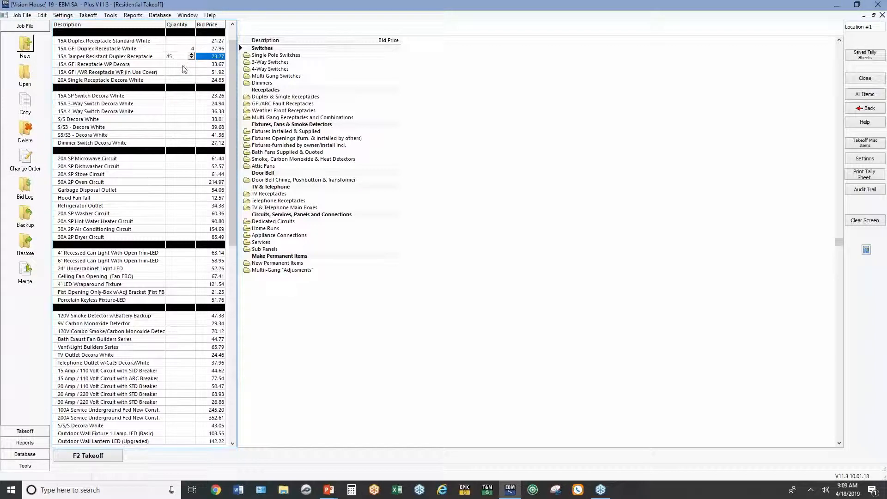
key(Return)
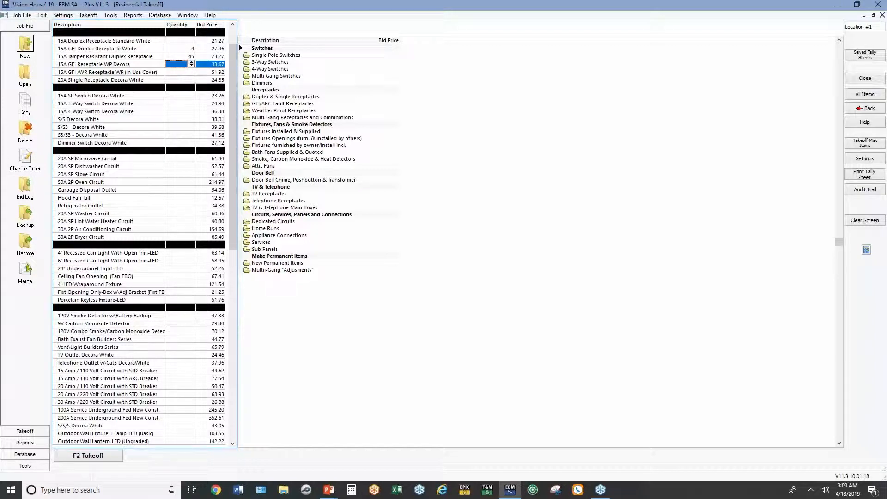
Step: Enter a quantity of 2 each for 15A GFI Receptacle WP Decora and 15A GFI /WR Receptacle WP (In Use Cover)
text(3)
key(Return)
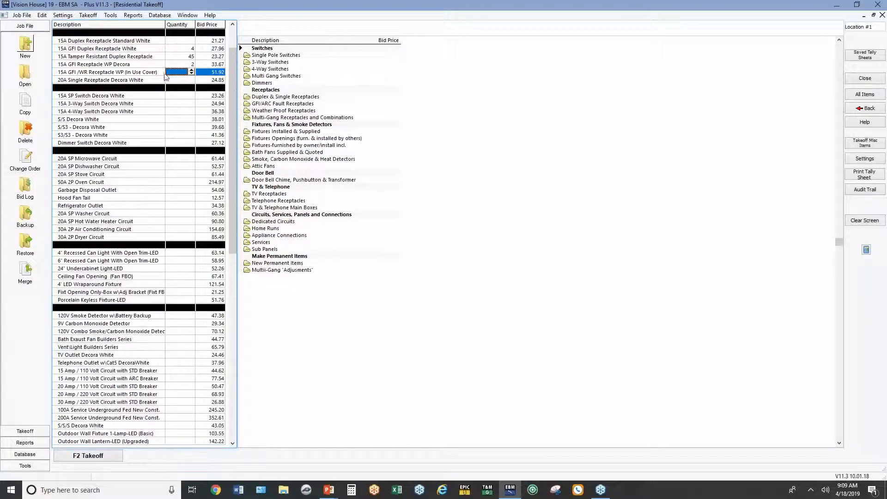
text(2)
Step: Enter Decora White switch quantities of 25 for 15A SP, 10 for 15A 3-Way and 2 for 15A 4-Way
click(184, 96)
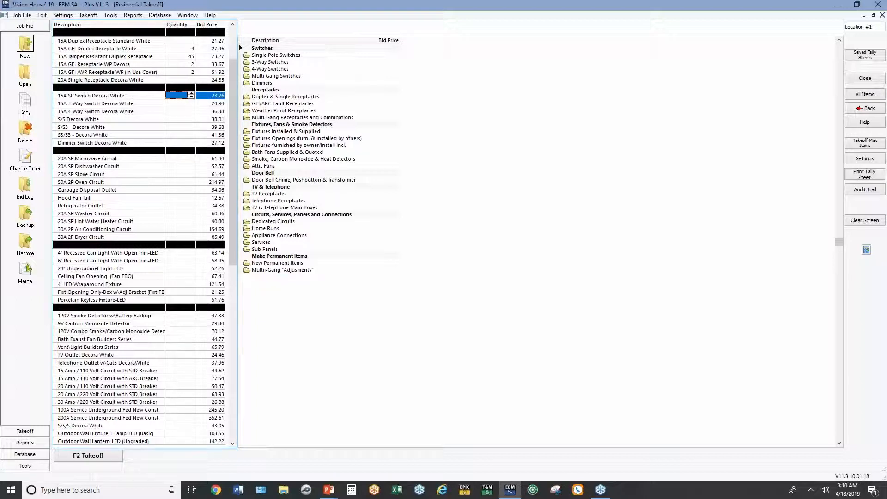
text(25)
click(185, 104)
text(10)
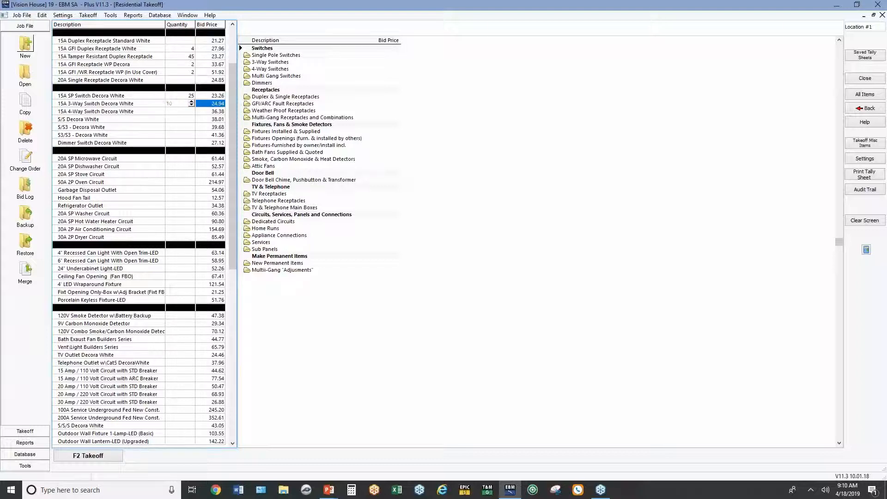
click(177, 112)
text(2)
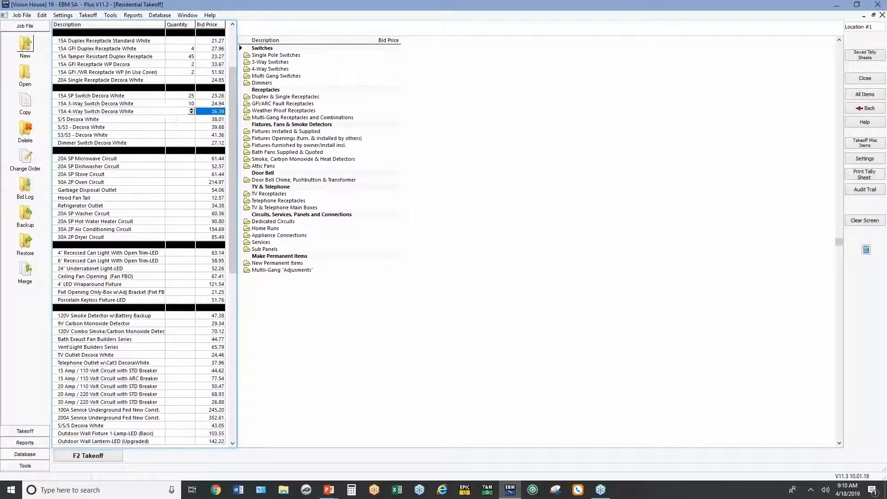
Step: Enter multi-gang Decora White switch quantities of 8 for S/S, 4 for S/S3 and 2 for S3/S3
click(176, 119)
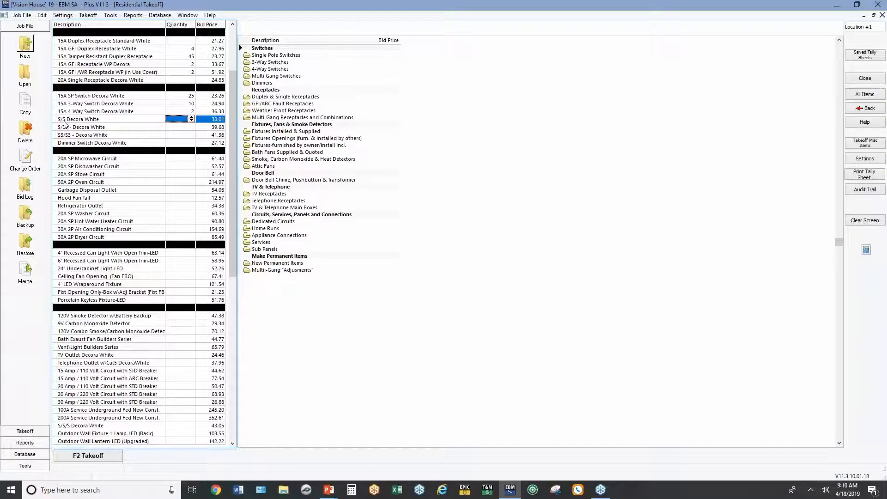
text(8)
click(174, 129)
text(4)
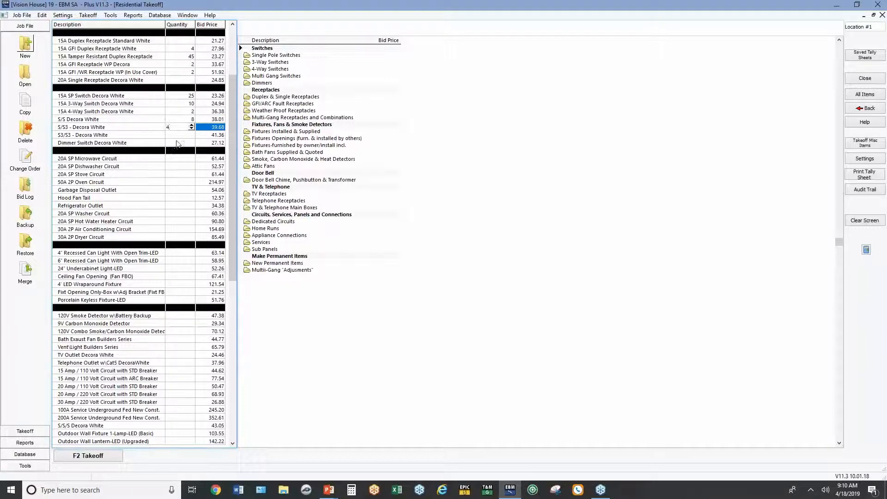
click(179, 141)
text(2)
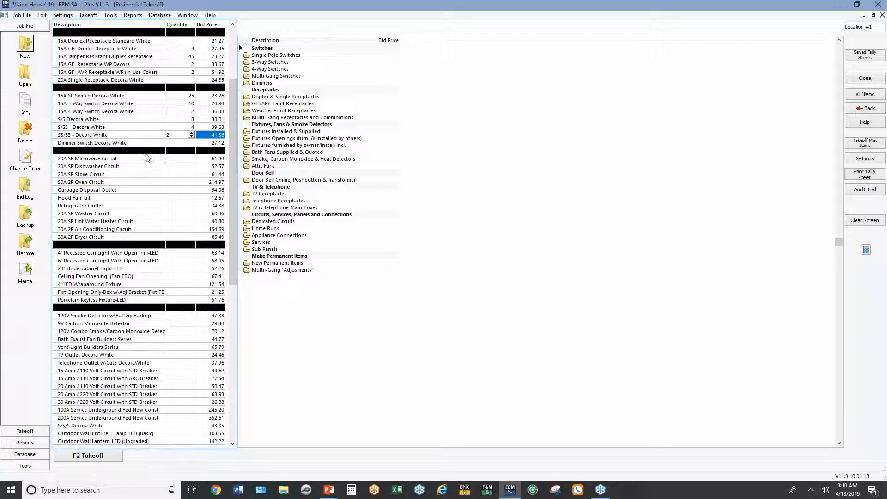
key(Return)
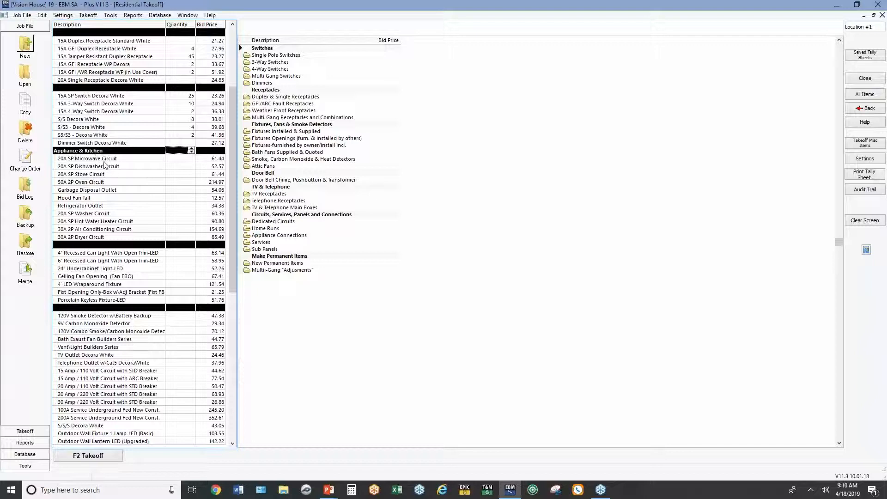
Step: Enter a quantity of 1 each for the 20A SP Microwave, Dishwasher and Stove circuits
click(180, 159)
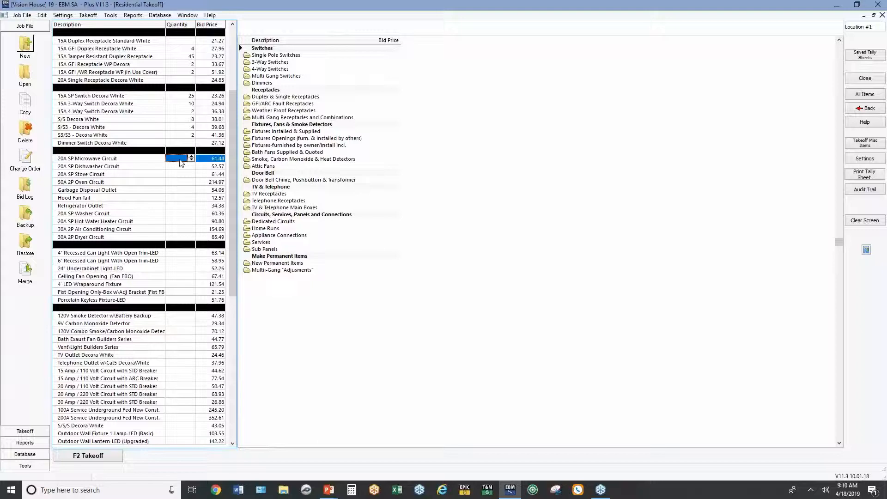
text(1)
key(Return)
text(1)
key(Return)
text(1)
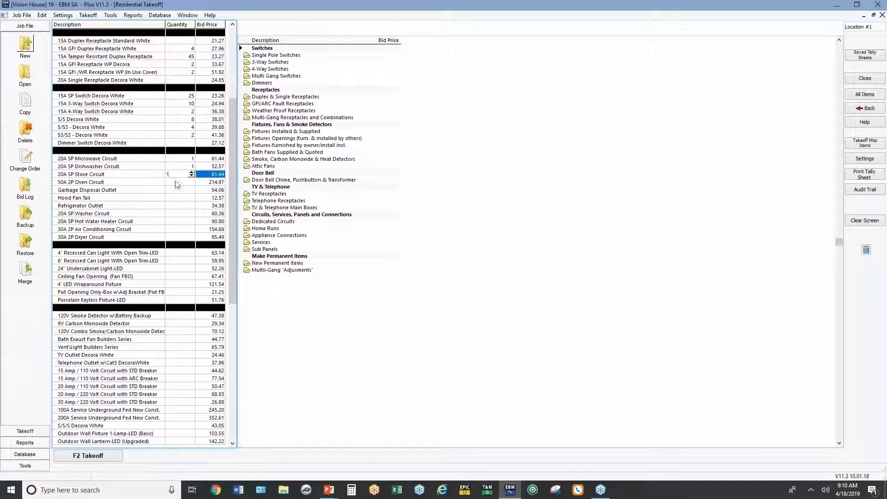
key(Return)
Step: Enter a quantity of 1 each for the 50A 2P Oven Circuit, Garbage Disposal Outlet and Hood Fan Tail
text(1)
key(Return)
text(1)
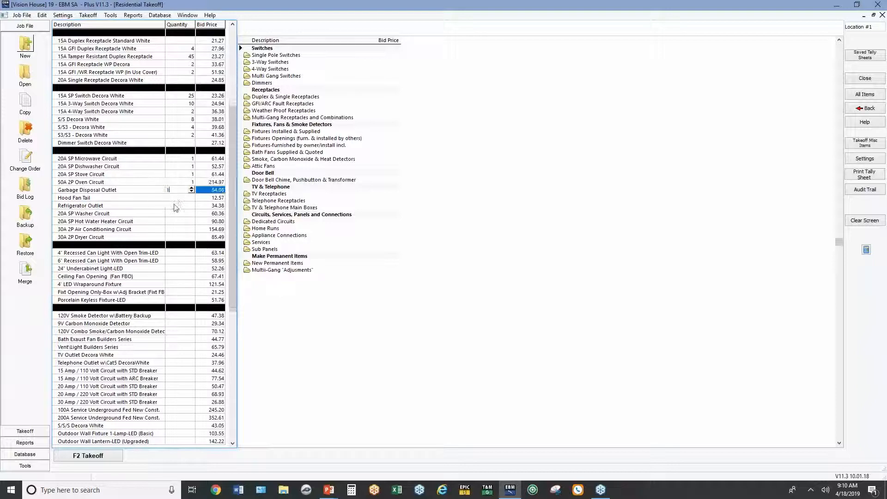
key(Return)
text(1)
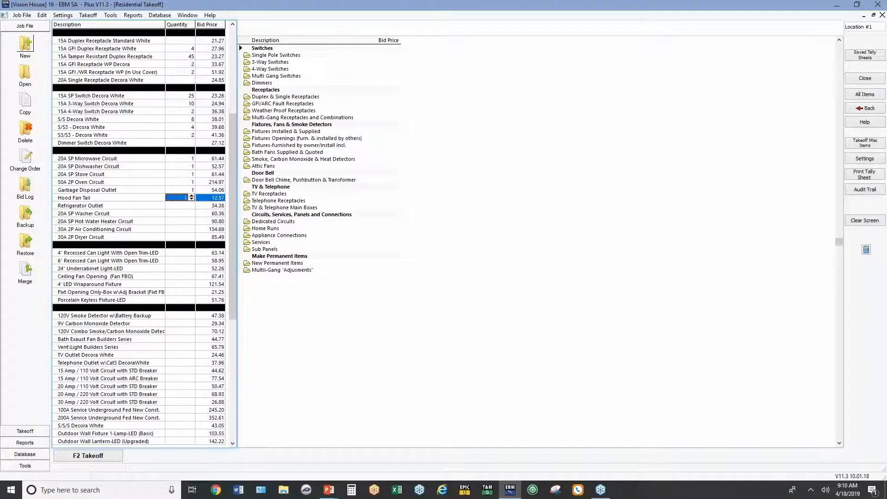
key(Return)
Step: Enter a quantity of 1 each for the Refrigerator Outlet, 20A SP Washer Circuit and 30A 2P Dryer Circuit
text(1)
key(Return)
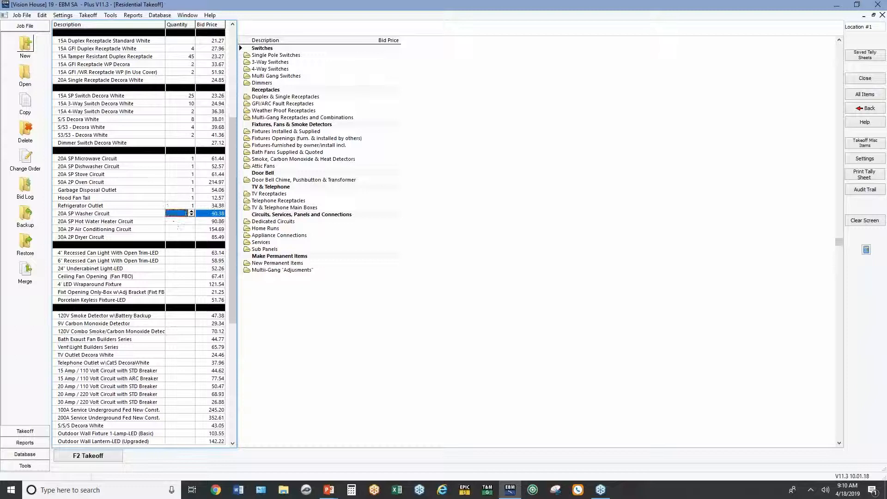
text(1)
key(Return)
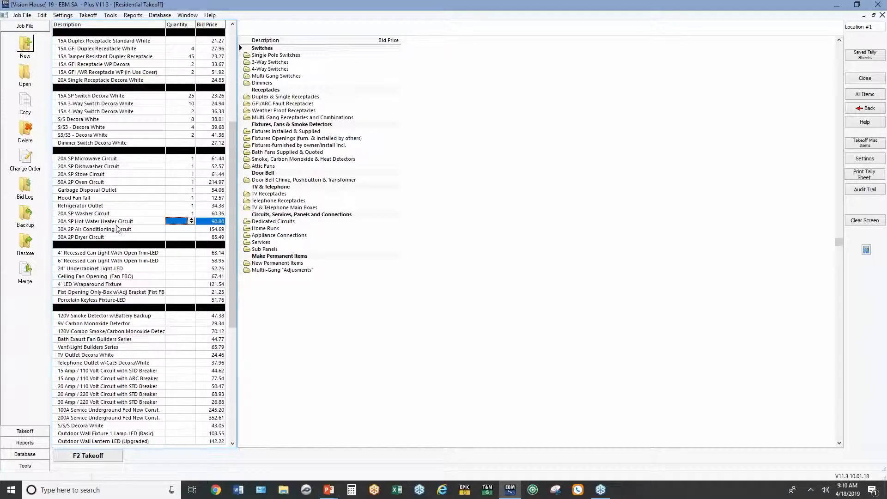
click(184, 238)
text(1)
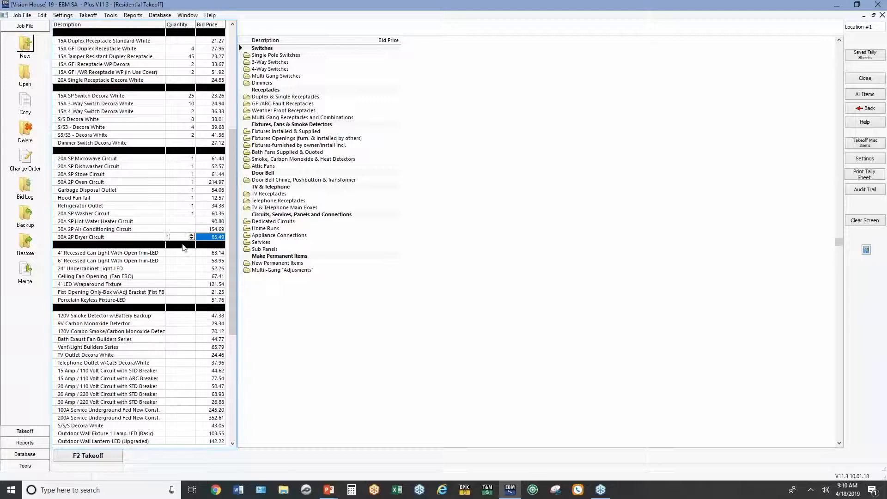
key(Return)
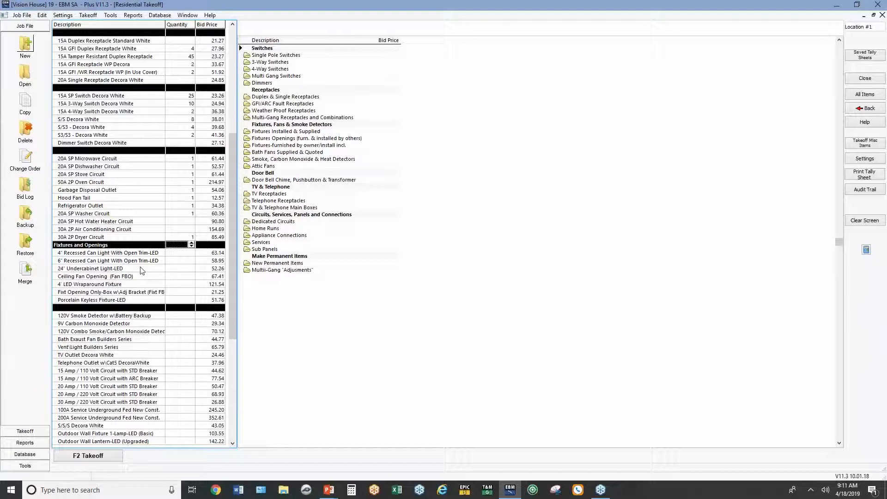
Step: Enter Recessed Can Light With Open Trim-LED quantities of 12 for the 4" size and 15 for the 6" size
click(172, 252)
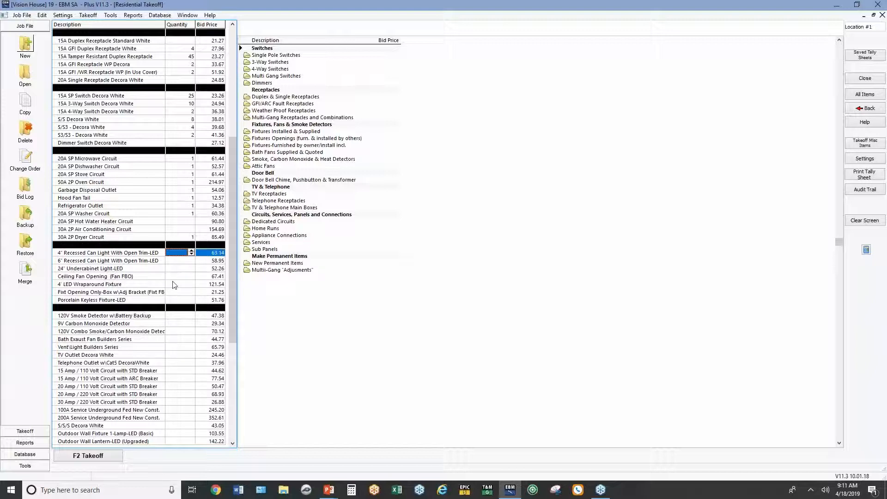
text(12)
key(Return)
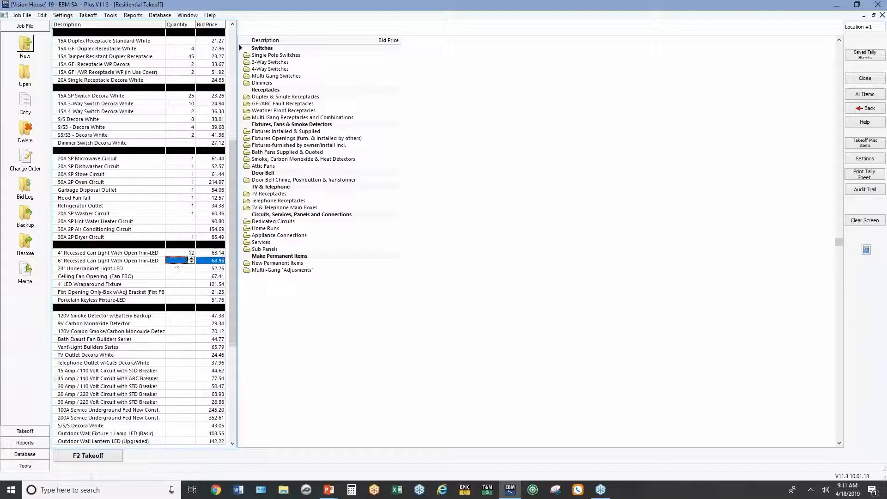
text(15)
key(Return)
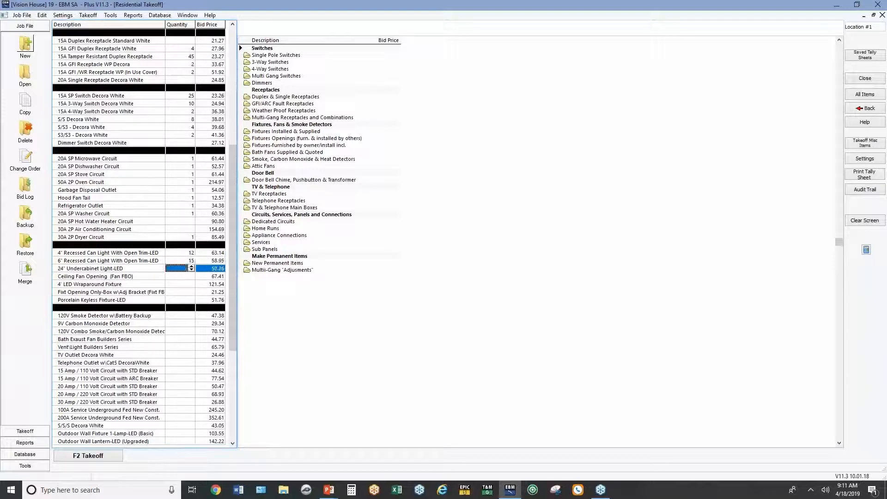
Step: Enter quantities of 3 for 24" Undercabinet Light-LED and 2 for 4' LED Wraparound Fixture
text(5)
key(Return)
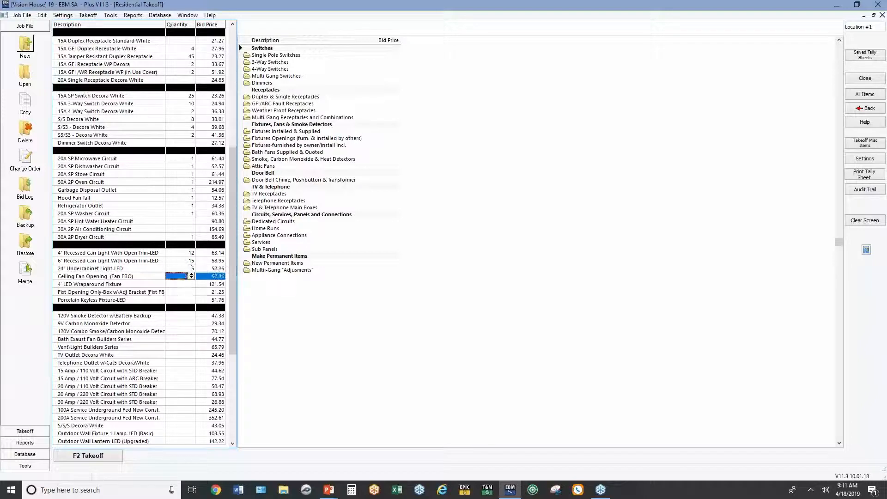
click(178, 286)
text(2)
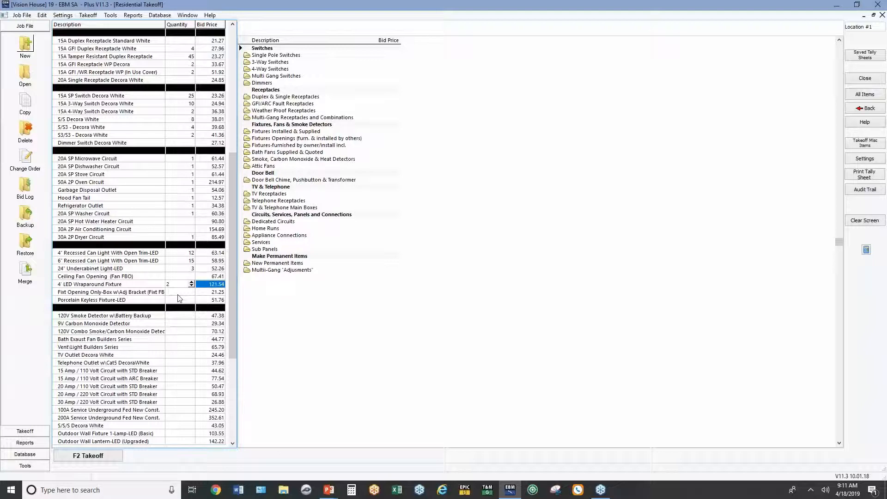
Step: Enter quantities of 5 for 120V Smoke Detector w\Battery Backup and 2 for the 120V Combo Smoke/Carbon Monoxide Detector
click(126, 308)
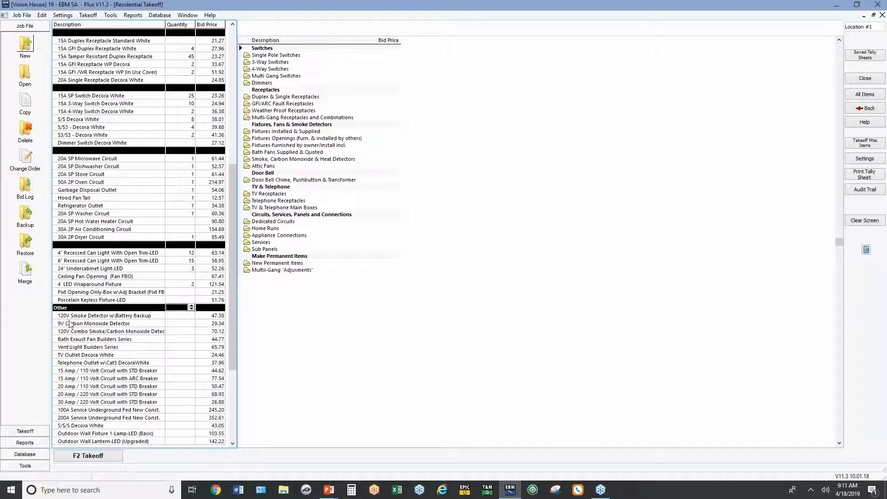
click(171, 317)
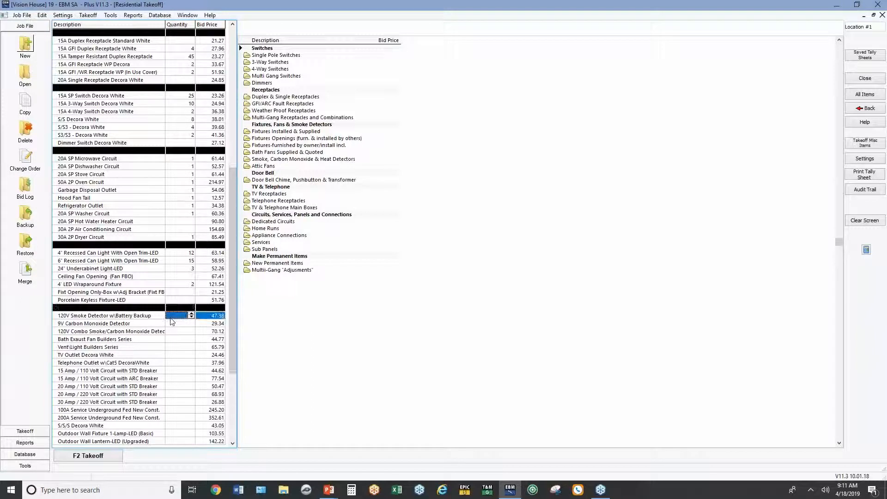
text(5)
key(Return)
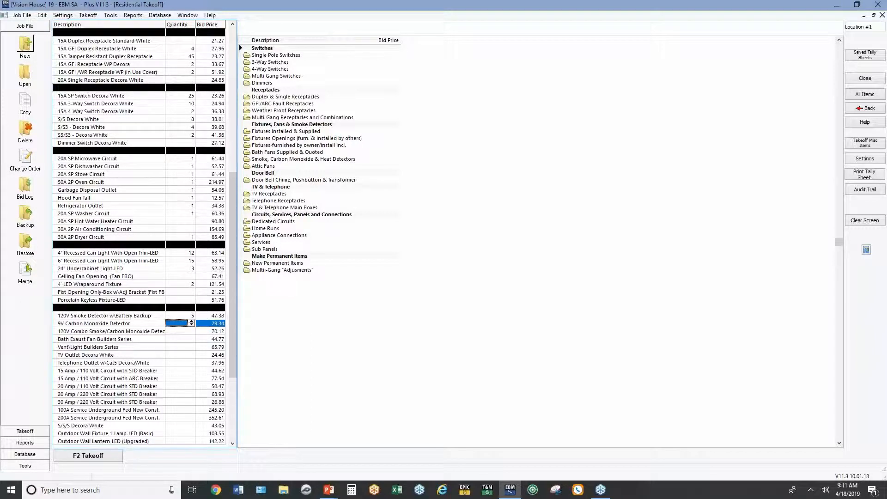
click(174, 333)
text(2)
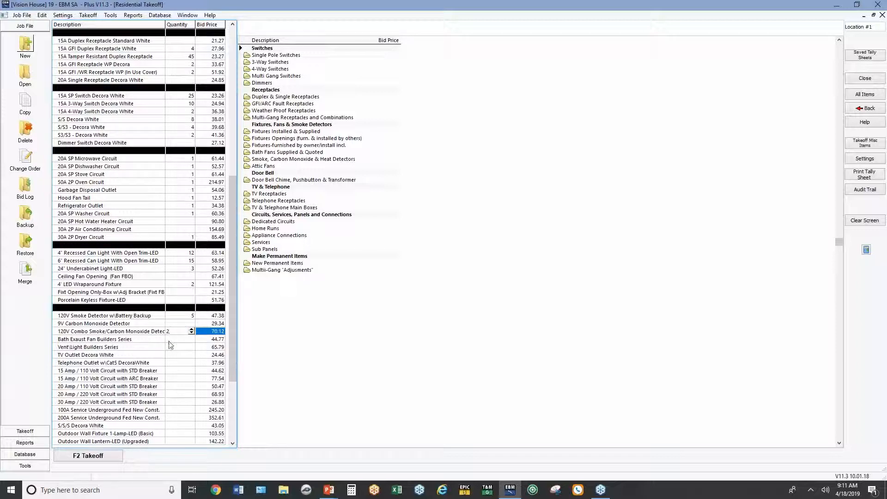
Step: Enter quantities of 2 for Bath Exaust Fan Builders Series, 1 for Vent\Light Builders Series and 7 for TV Outlet Decora White
click(172, 340)
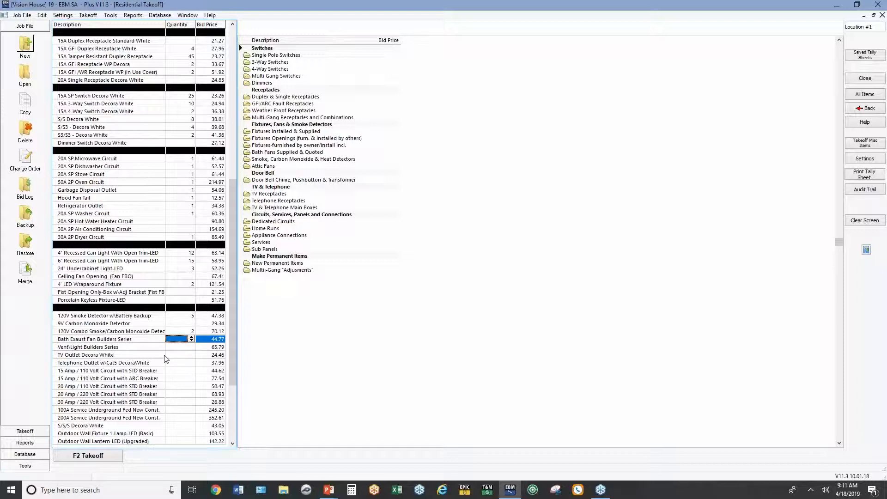
text(2)
key(Return)
text(1)
key(Return)
text(7)
key(Return)
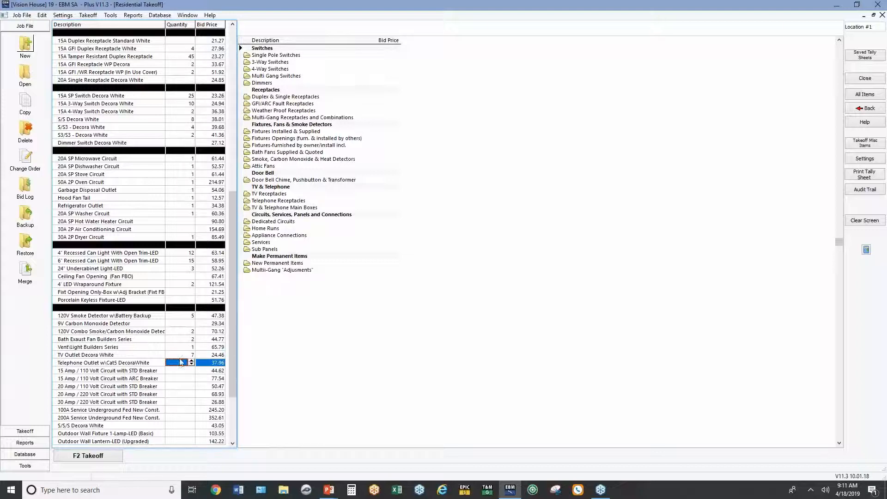
Step: Set the quantity of TV Outlet Decora White to 8 and Telephone Outlet w\Cat5 DecoraWhite to 7
text(8)
click(183, 355)
text(8)
key(Return)
text(7)
key(Return)
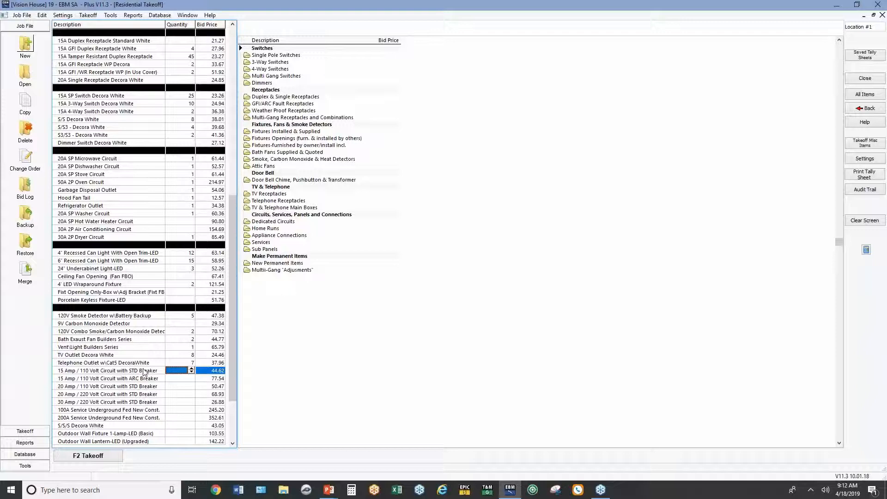
Step: Enter 15 Amp / 110 Volt Circuit quantities of 10 with STD Breaker and 60 with ARC Breaker
text(12)
key(BackSpace)
text(0)
key(Return)
text(60)
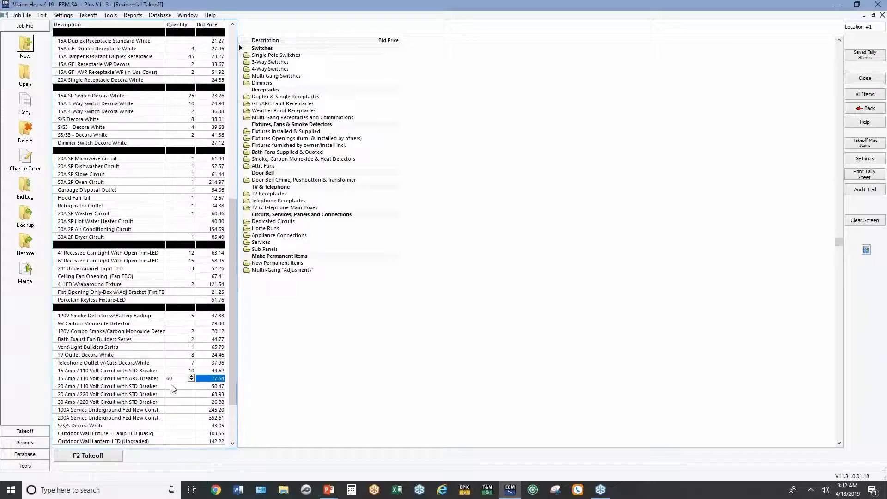
key(Return)
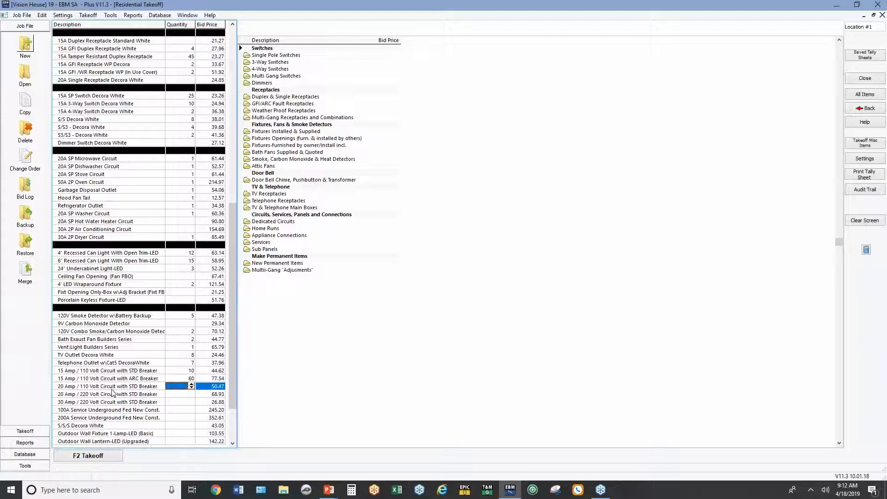
Step: Enter quantities of 3 for 20 Amp / 110 Volt Circuit with STD Breaker and 1 for 200A Service Underground Fed New Const
text(3)
key(Return)
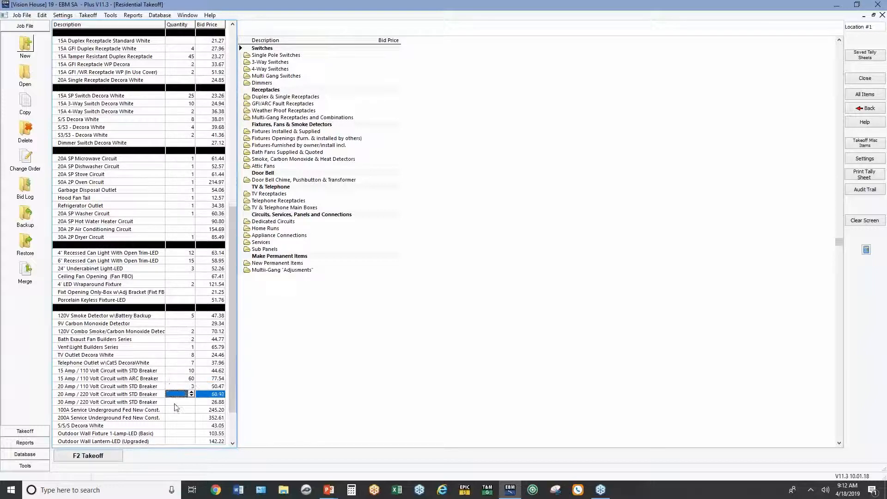
click(171, 418)
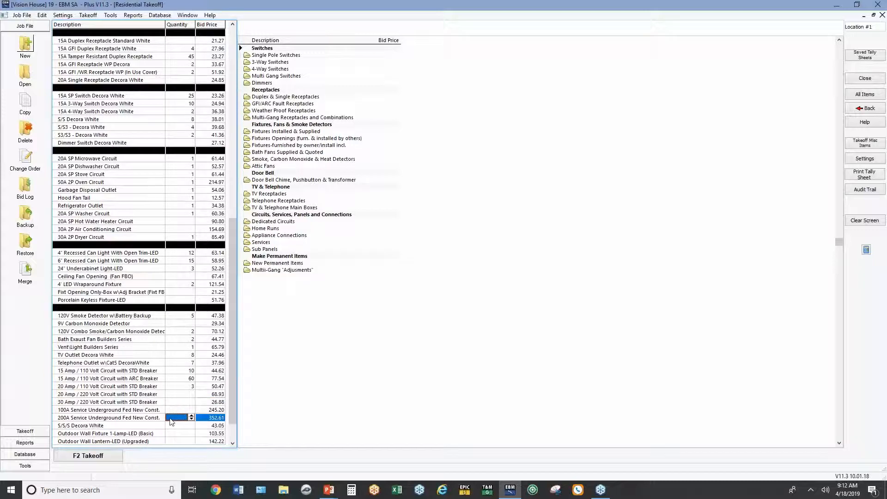
text(1)
Step: Enter quantities of 2 for Outdoor Wall Fixture 1-Lamp-LED (Basic), 2 for Outdoor Wall Lantern-LED (Upgraded) and 1 for 4 Lamp Bath Bracket/Vanity Fixture (Basic)
click(171, 434)
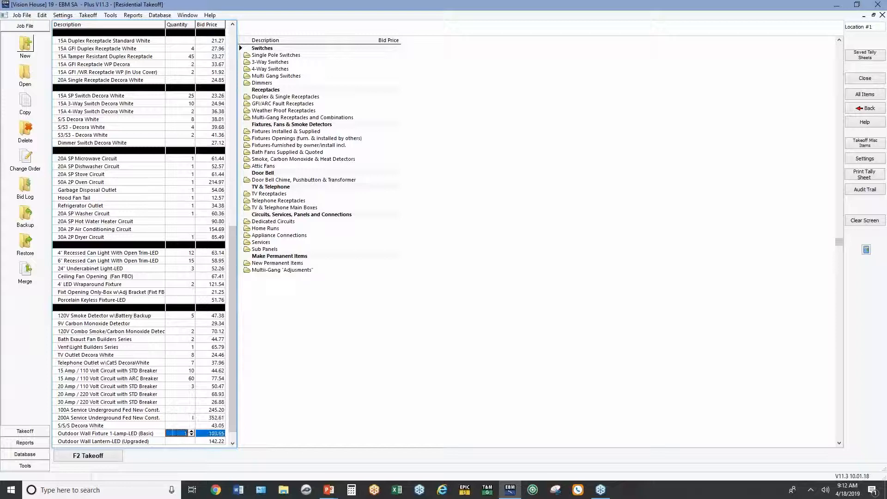
text(2)
key(Return)
text(2)
key(Return)
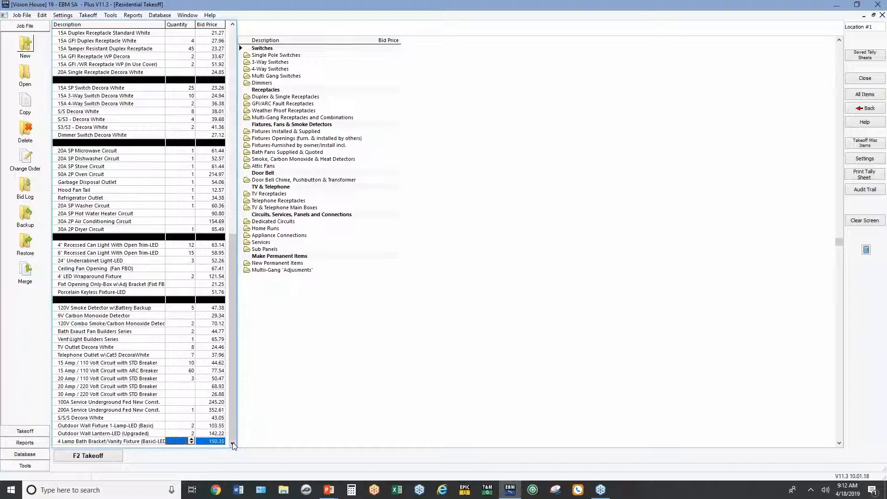
click(191, 440)
Step: Take off all the items that have quantities in the tally sheet
click(98, 458)
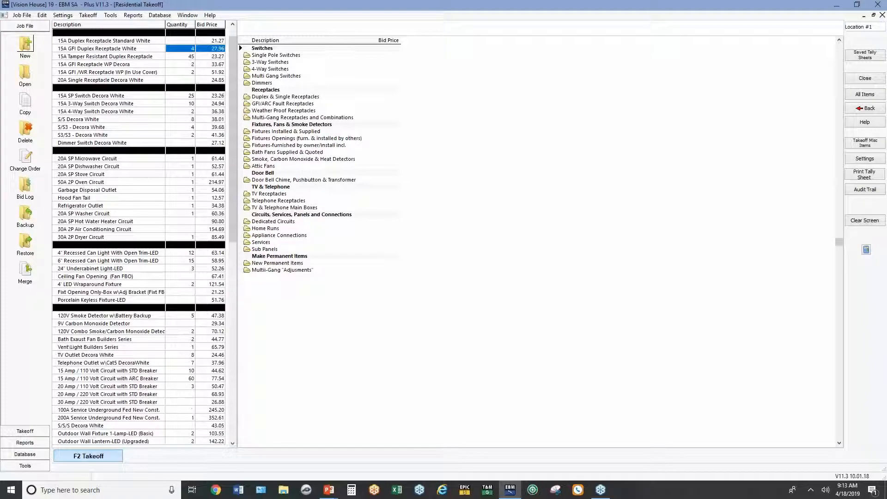
click(88, 456)
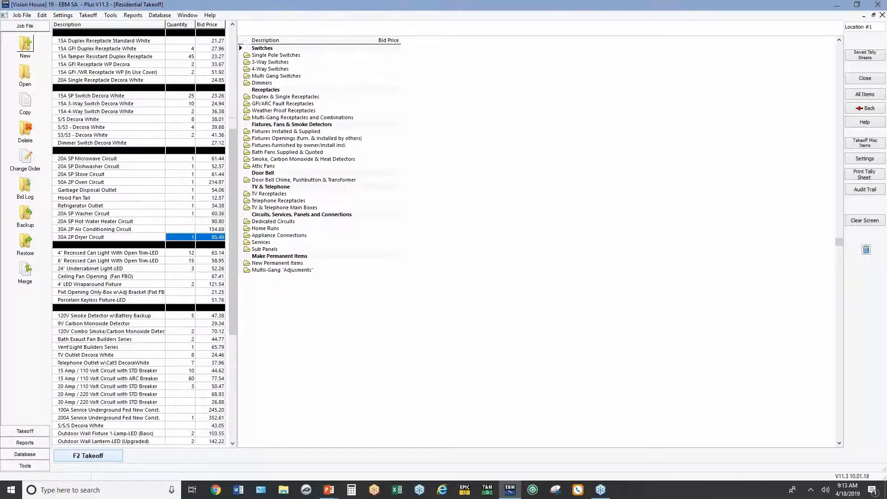
key(Return)
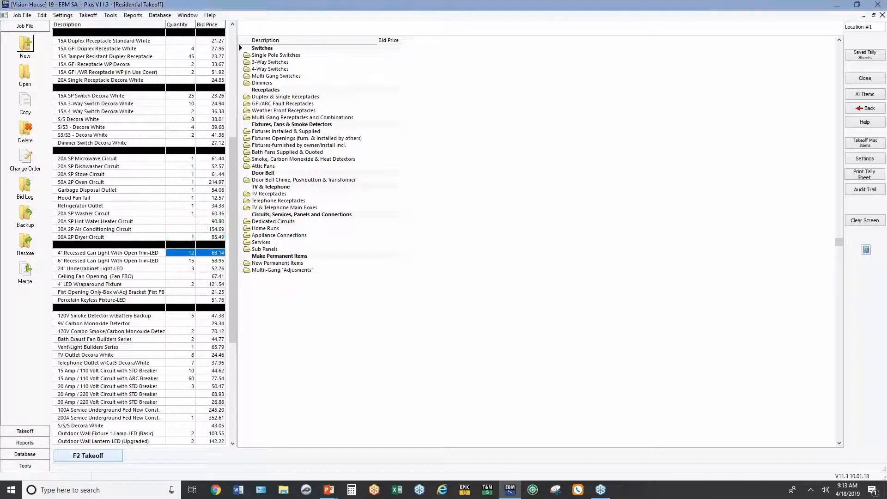
key(Return)
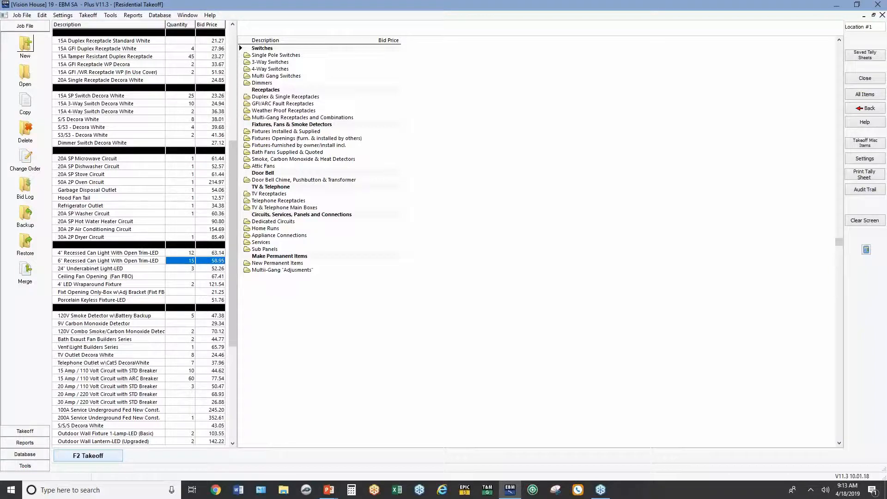
key(Return)
key(Return)
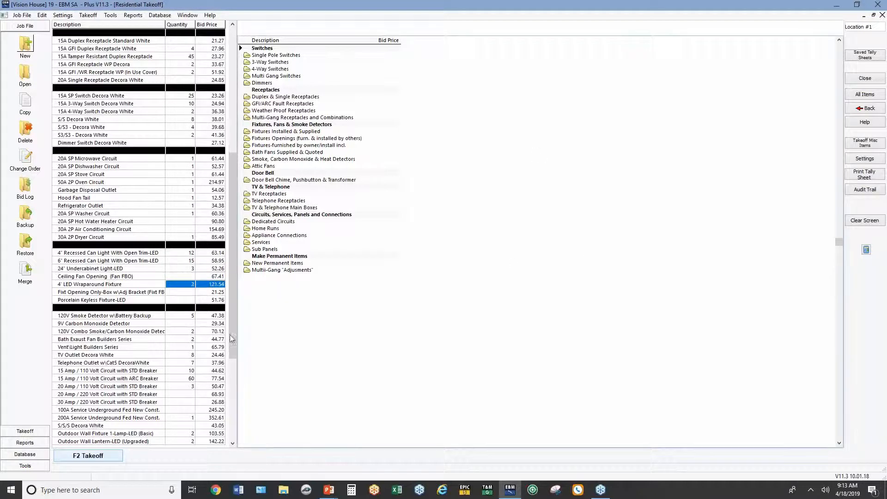
key(Return)
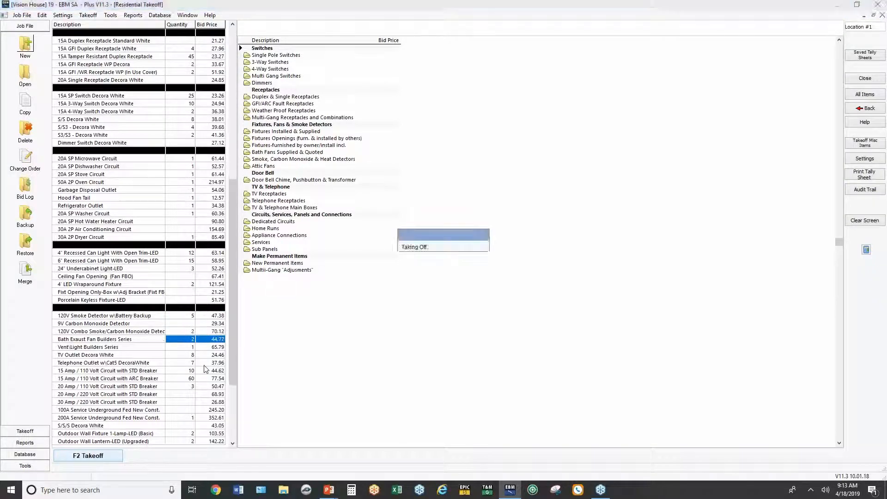
text(1)
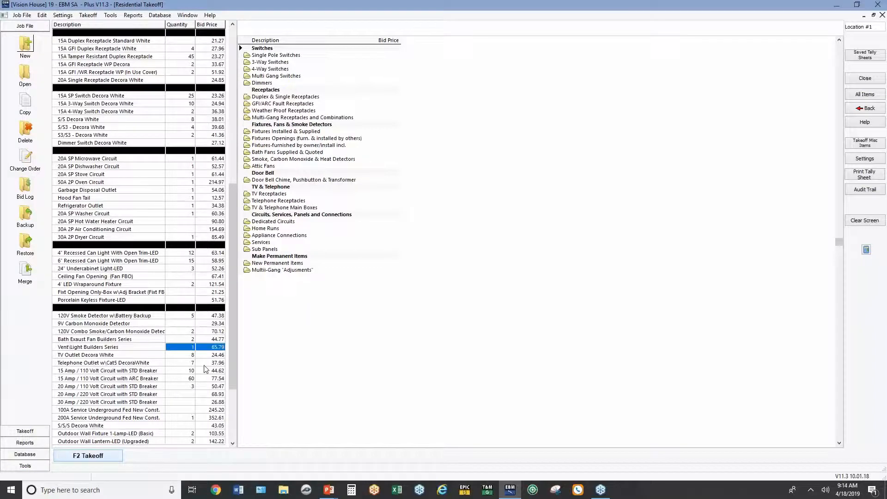
key(Return)
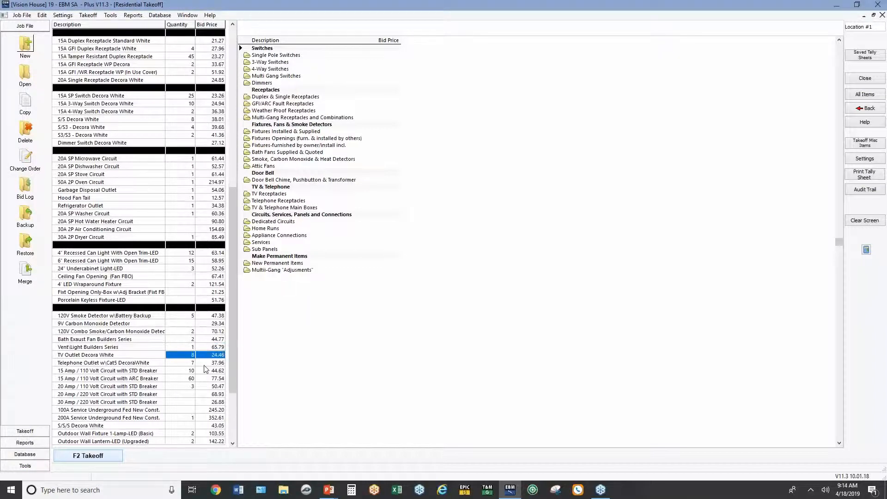
key(Return)
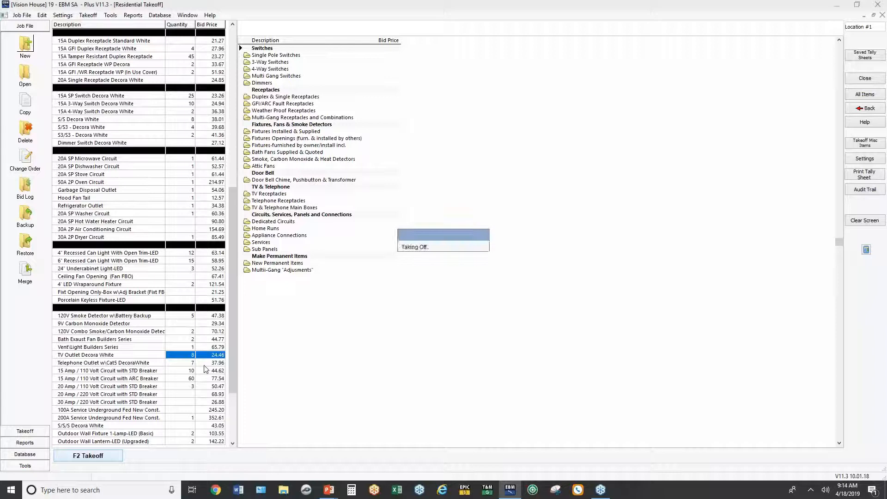
key(Return)
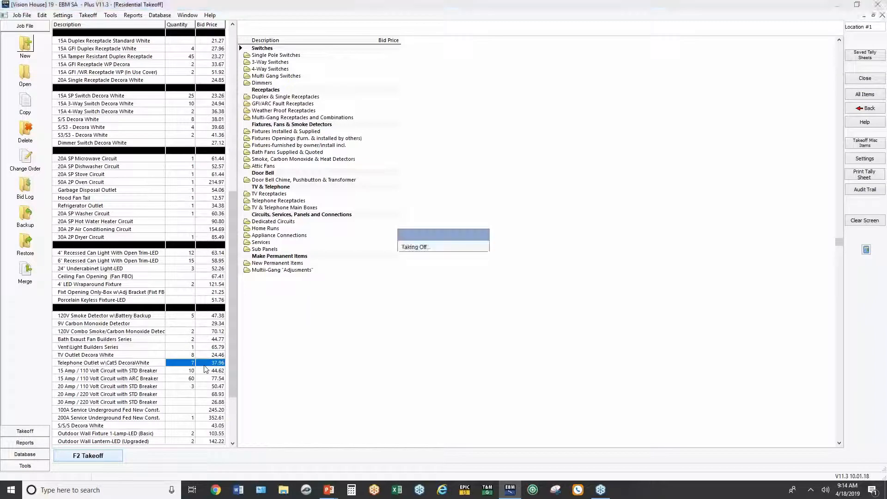
key(Return)
key(Return)
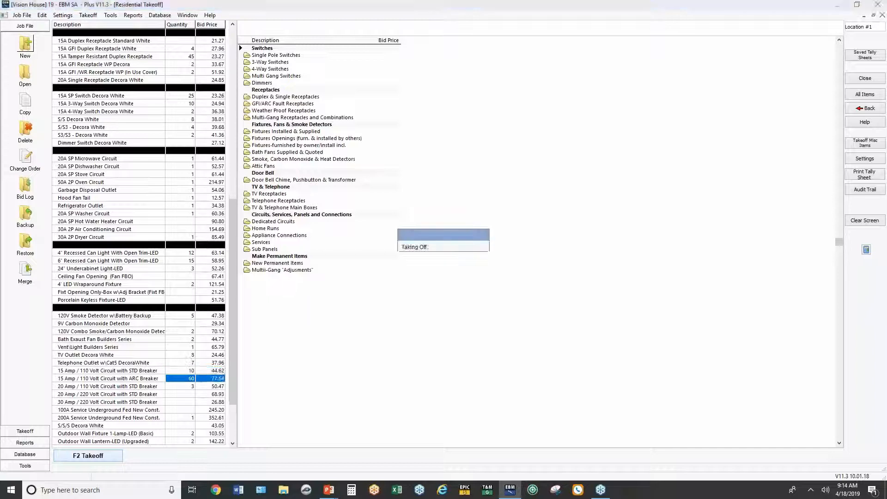
key(Return)
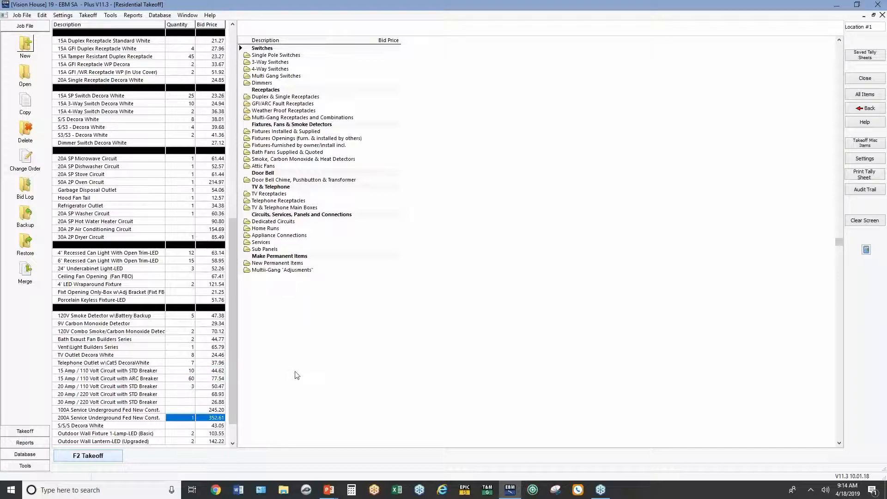
key(Return)
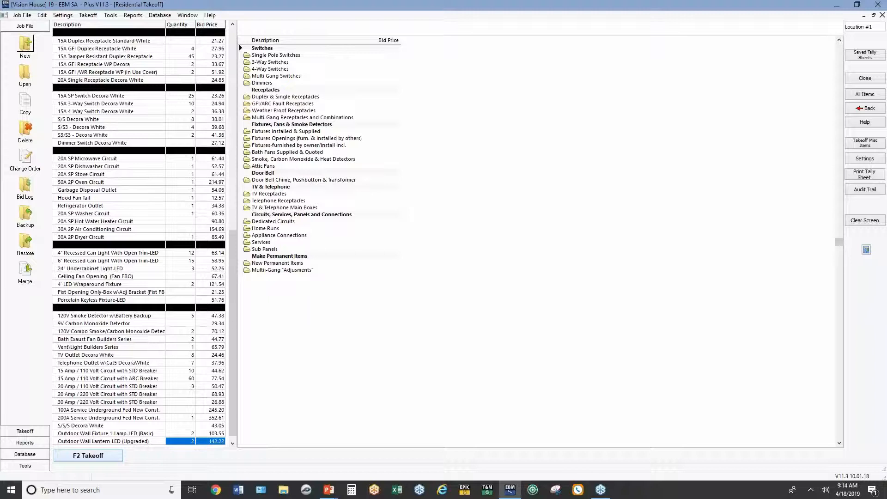
key(F2)
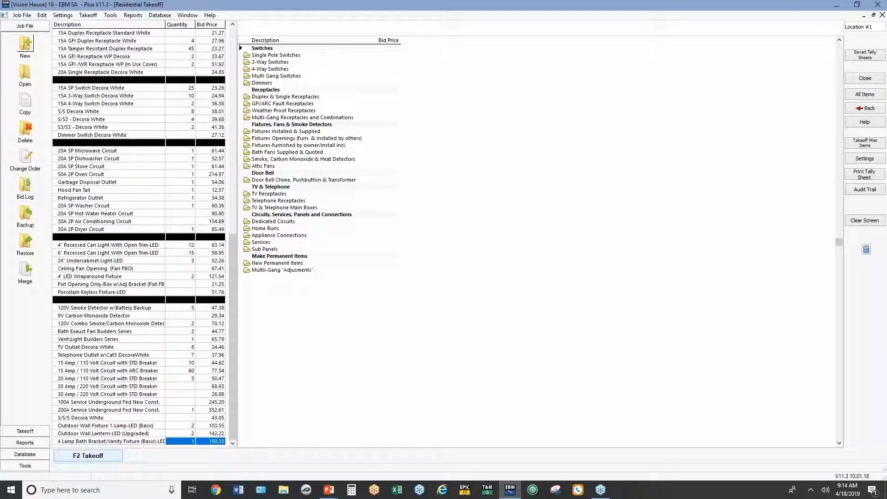
key(F2)
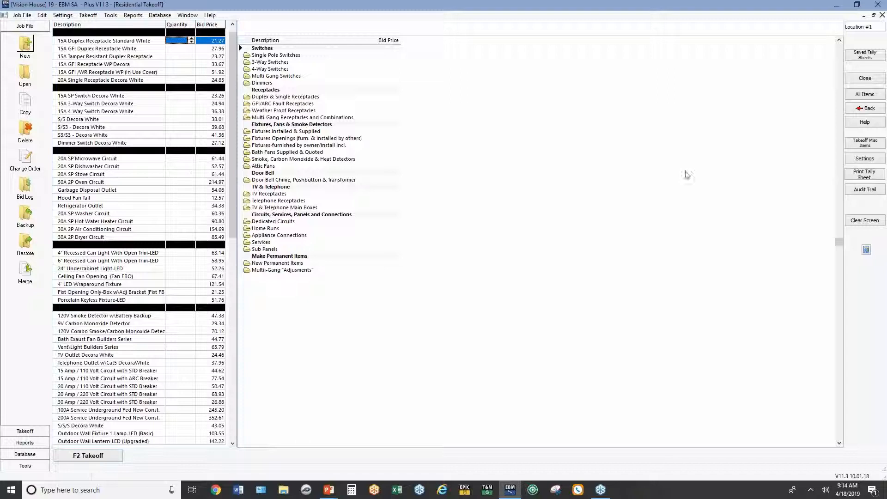
Step: In the audit trail, set the quantity of 15 Amp / 110 Volt Circuit with ARC Breaker to 6, and return to the takeoff
click(865, 190)
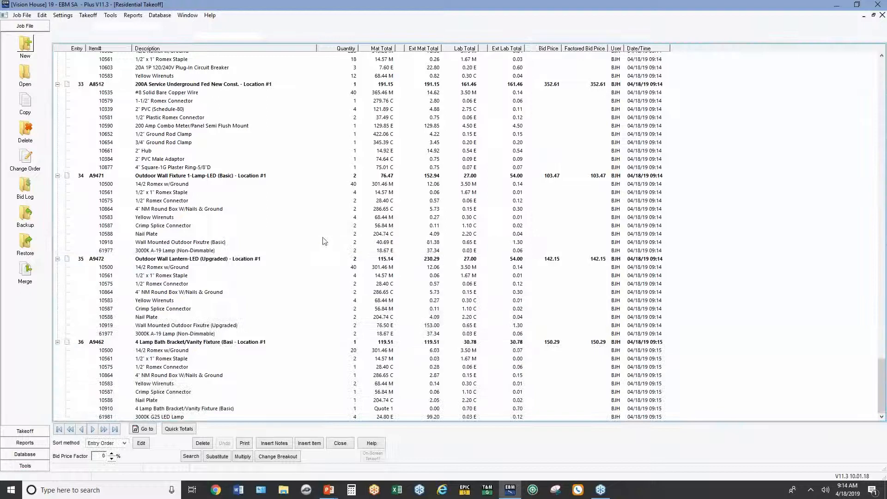
scroll(325, 241, up, 6)
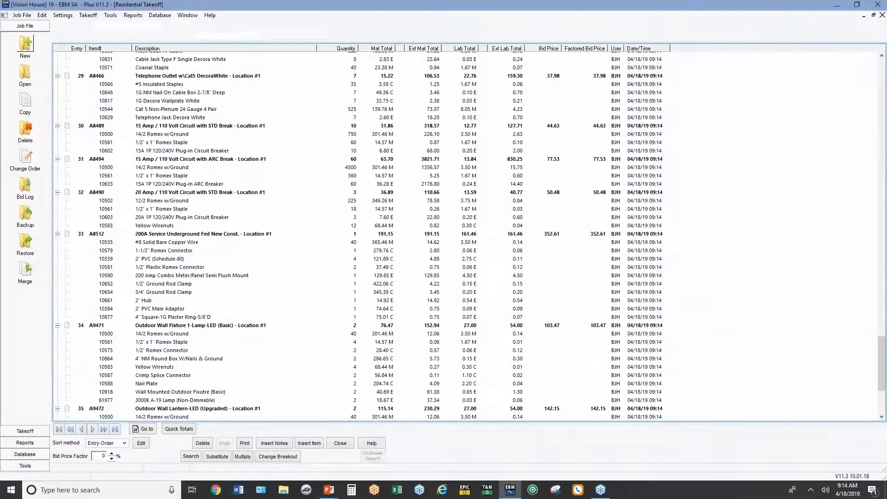
click(357, 159)
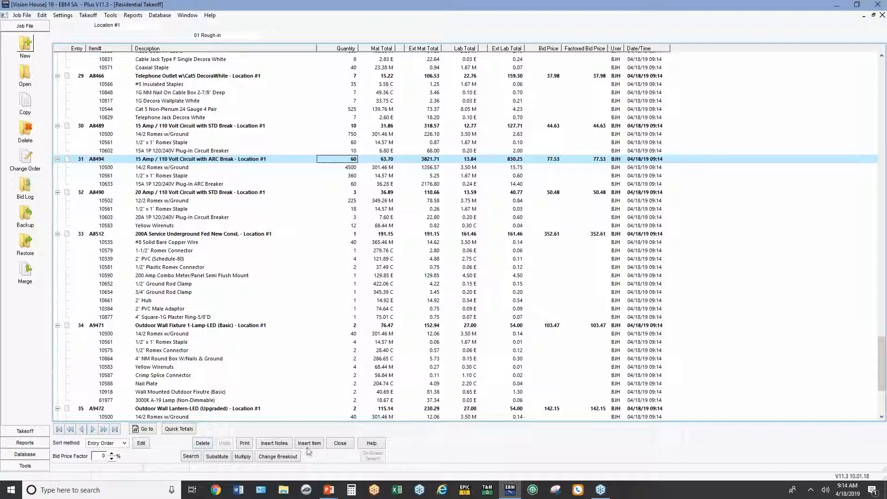
click(141, 444)
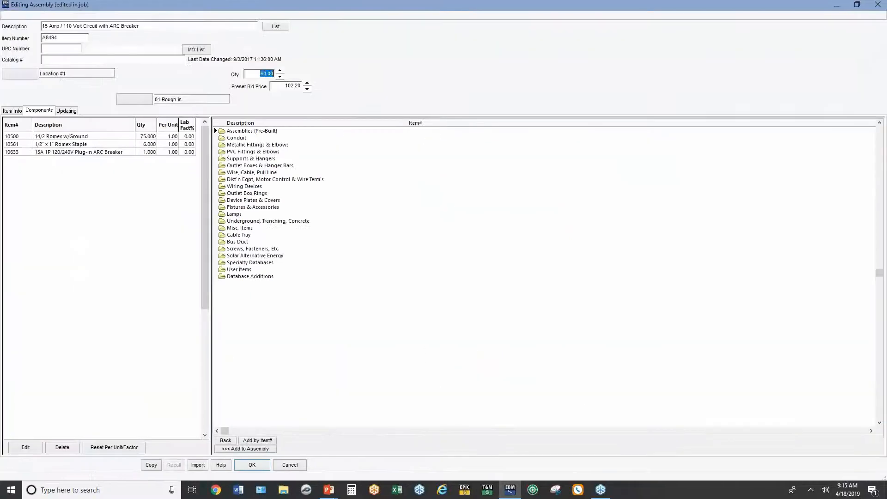
text(6)
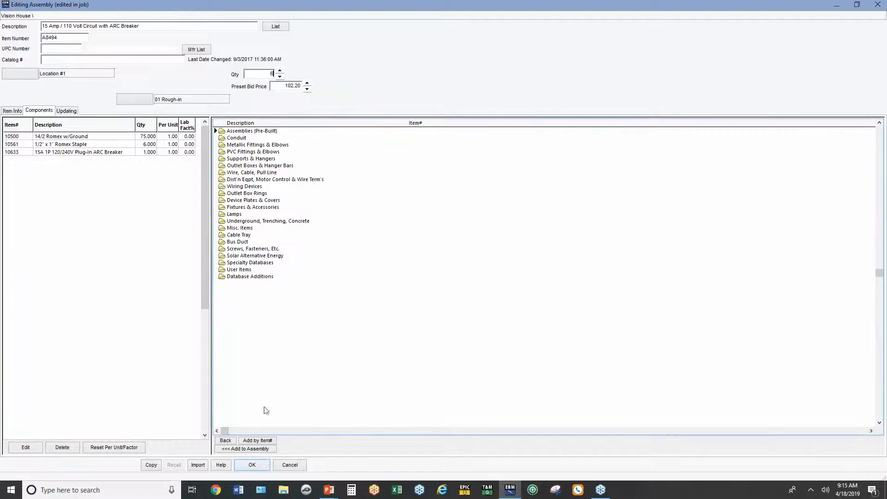
click(255, 462)
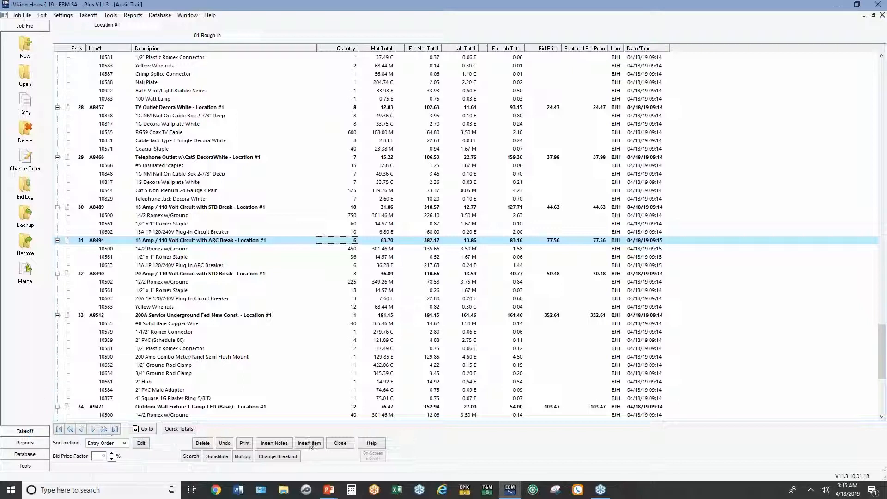
click(340, 442)
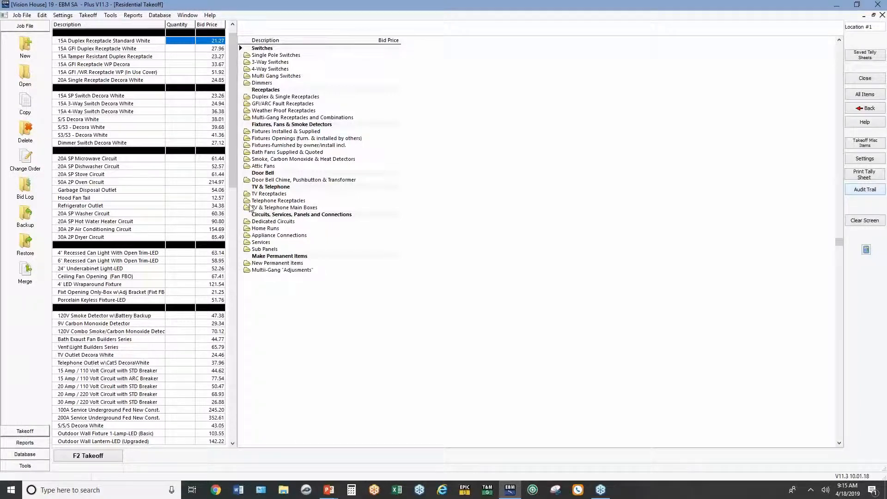
Step: Add one hard-wired Doorbell Chime & Pushbutton Builders Series from the door bell assemblies to the tally sheet only
click(270, 180)
double_click(271, 181)
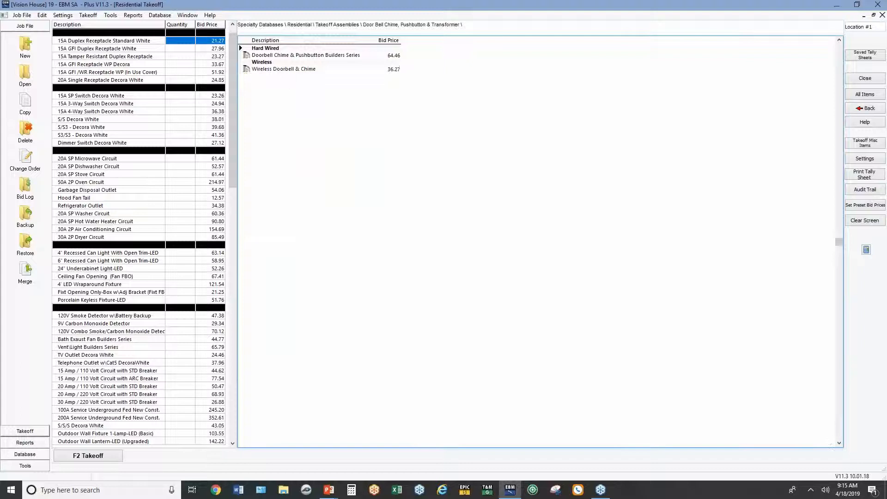
click(291, 56)
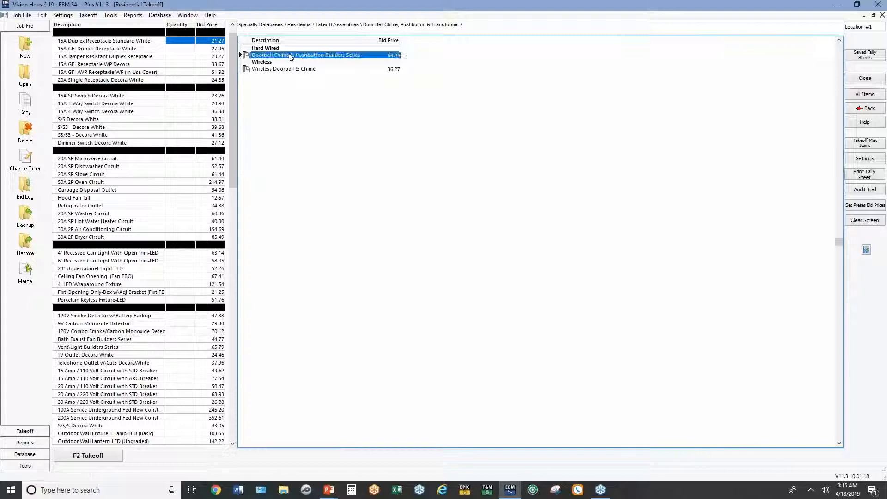
double_click(291, 56)
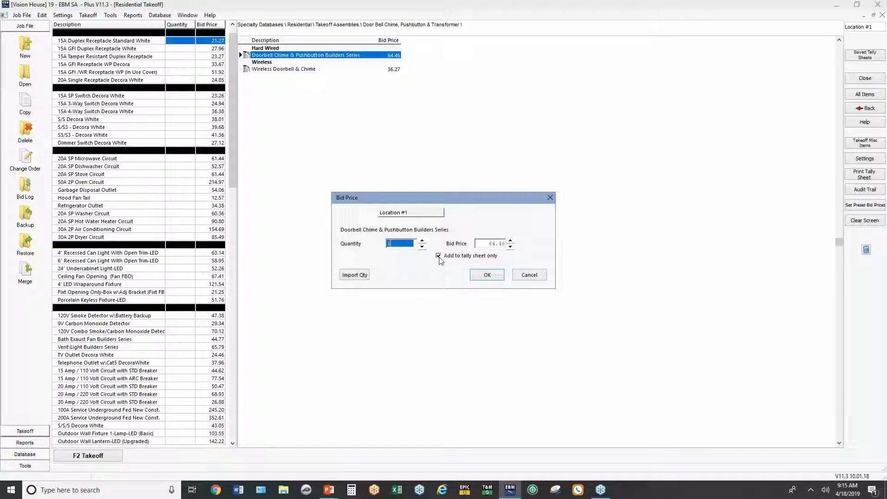
click(481, 276)
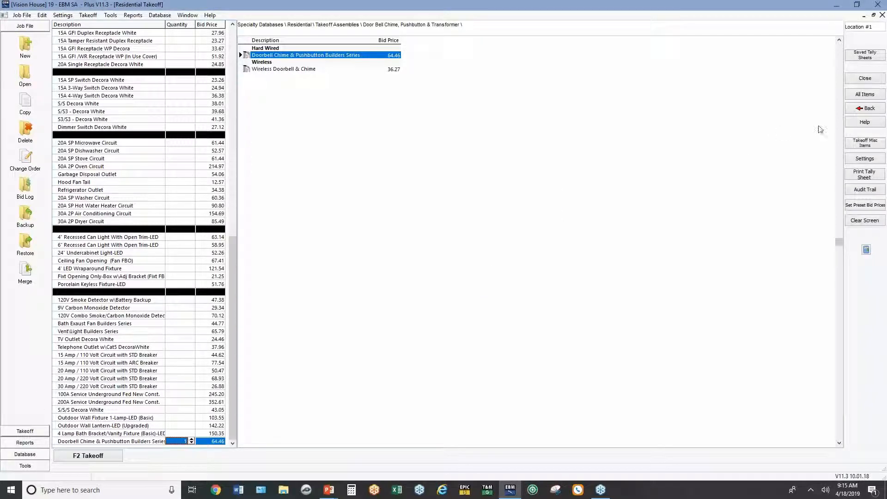
Step: Add 2 of the 40A 2P Air Conditioning Circuit from the dedicated circuits assemblies to the tally sheet only
click(860, 107)
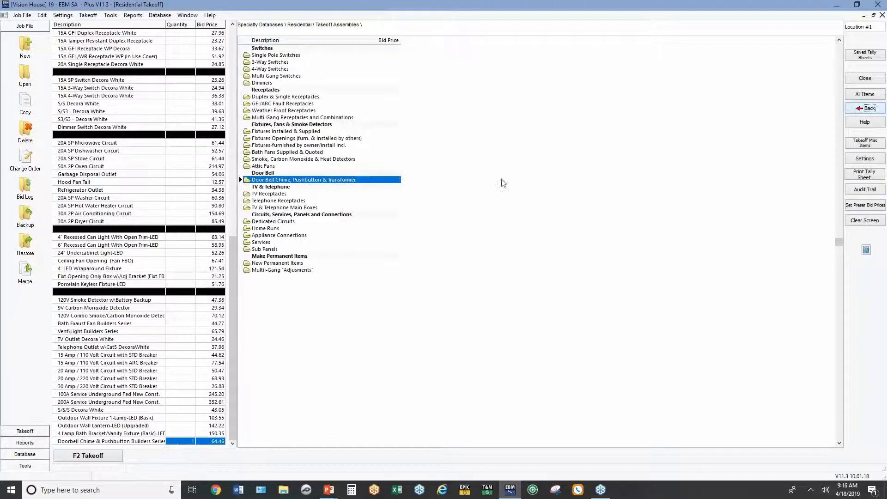
click(270, 222)
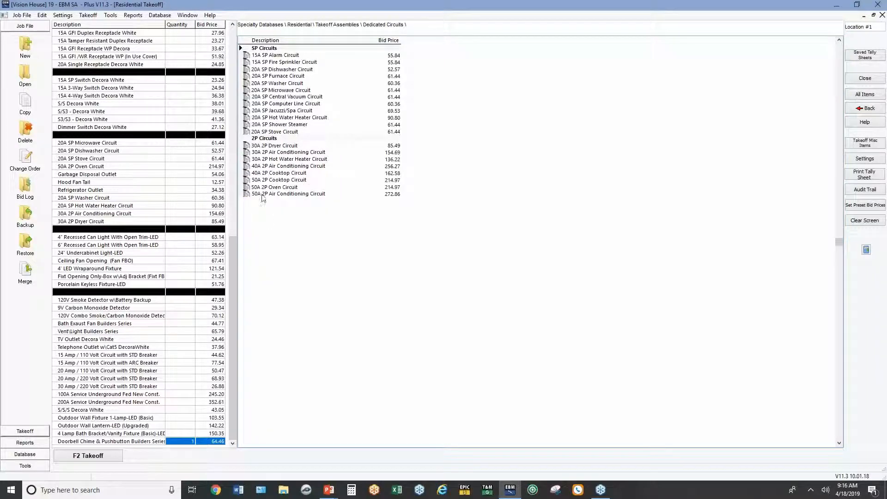
click(267, 168)
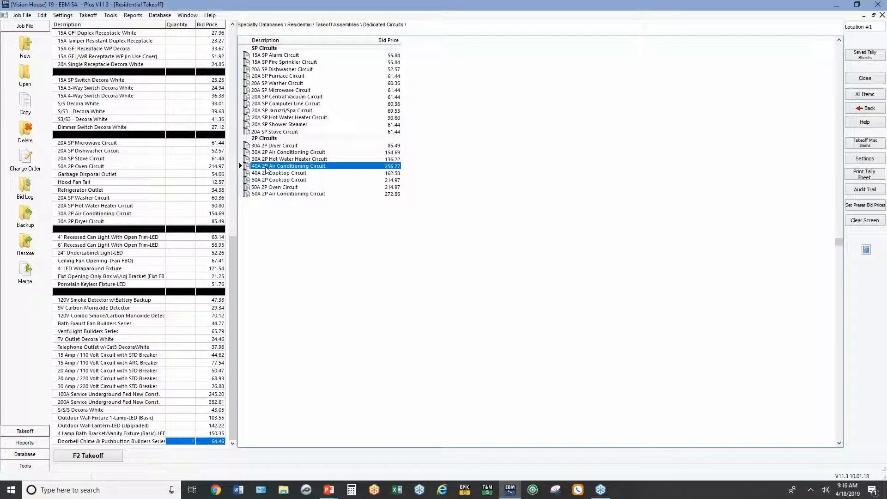
double_click(267, 167)
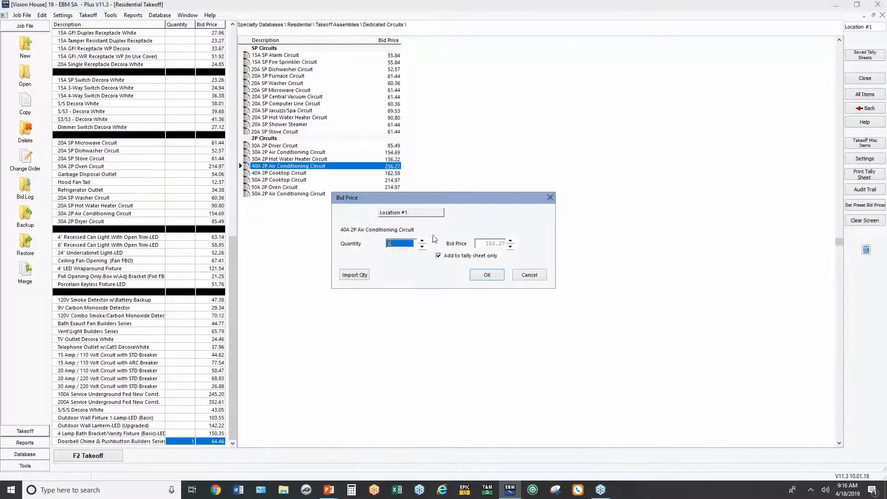
text(2)
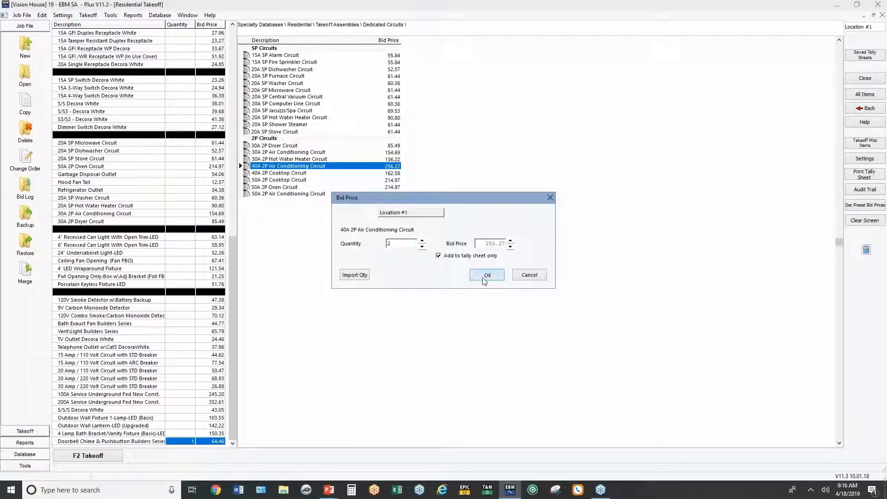
click(486, 275)
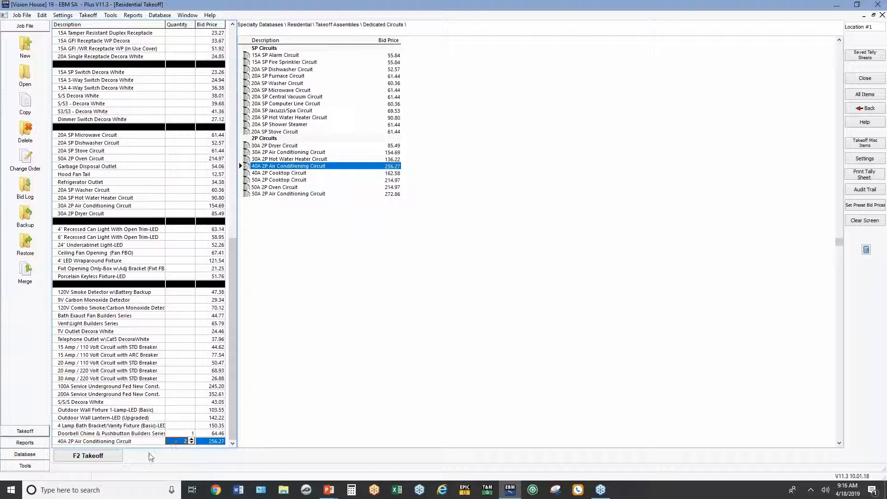
Step: Take off the tally sheet quantities and move the 40A 2P Air Conditioning Circuit row to just below the 30A 2P one
click(82, 455)
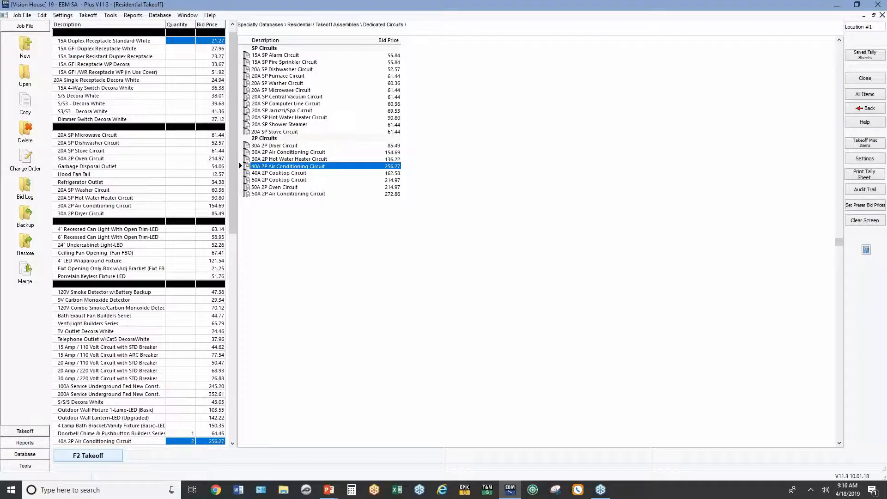
click(99, 460)
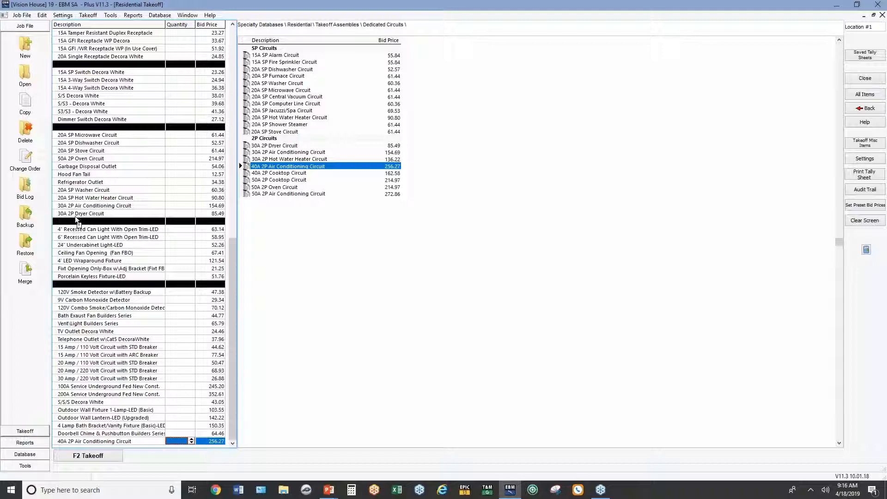
drag(95, 441, 75, 213)
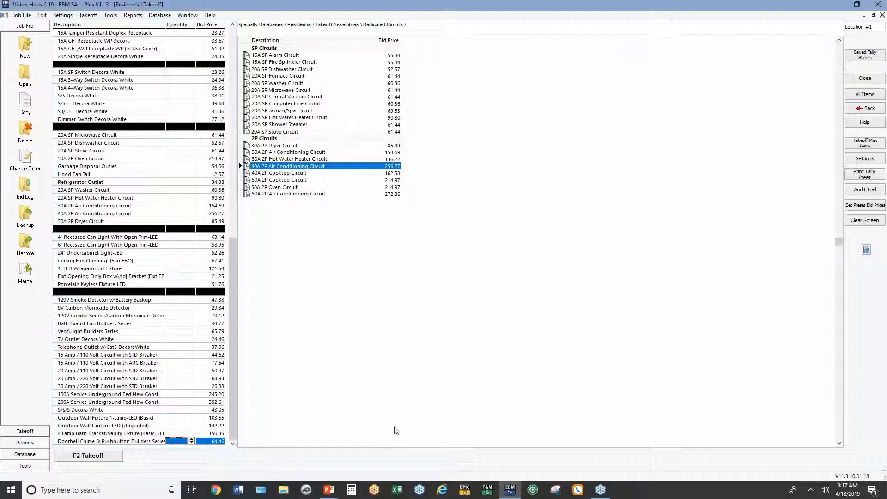
Step: Update the first saved tally sheet with the current screen, and load the Custom Home Ivory Decora Devices tally sheet
click(856, 59)
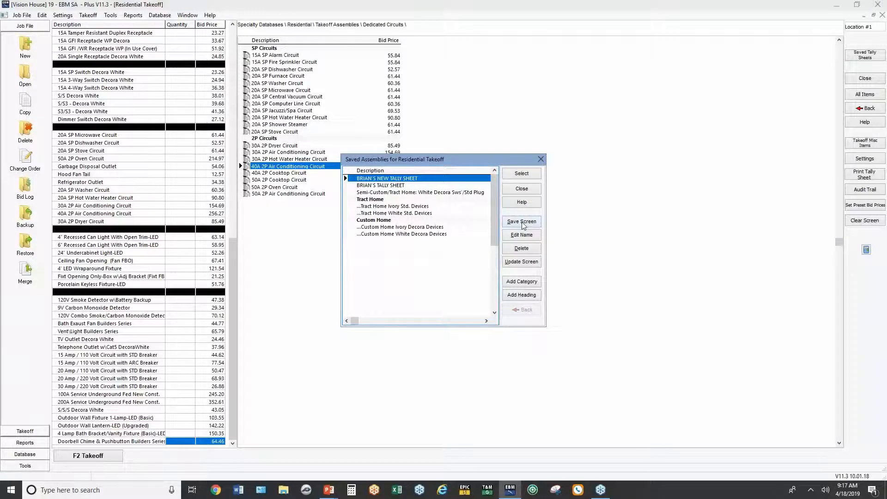
click(521, 261)
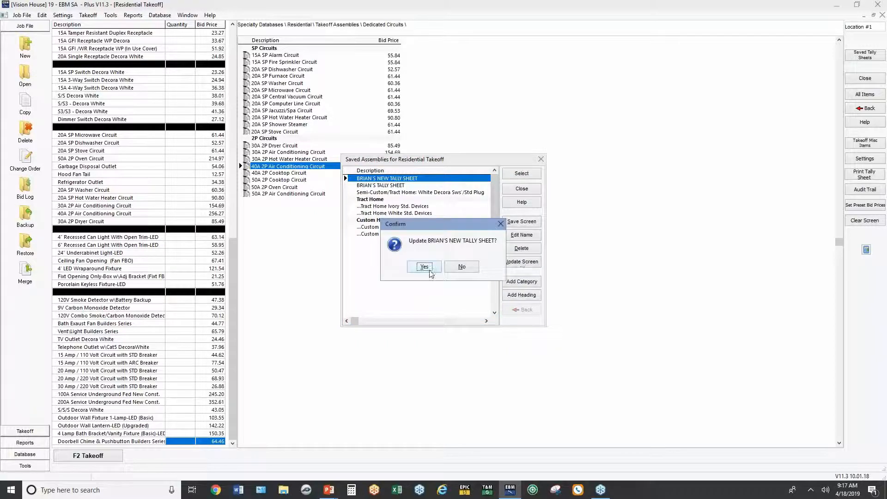
click(429, 271)
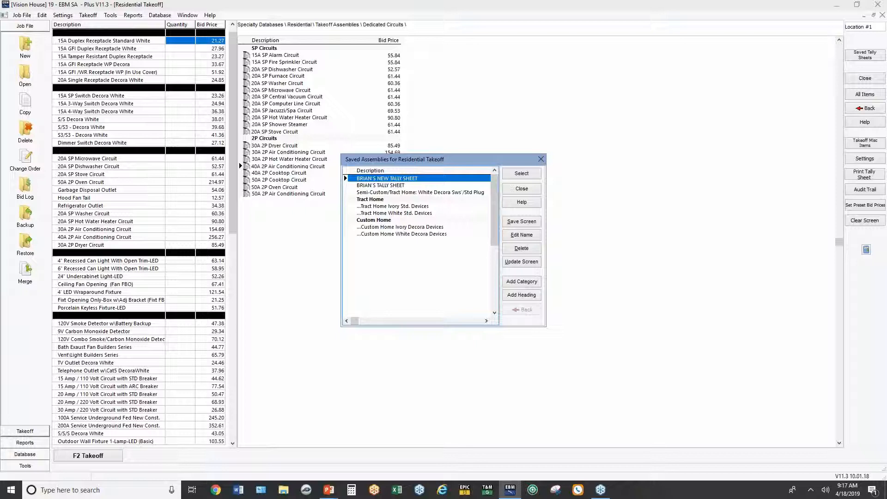
double_click(377, 229)
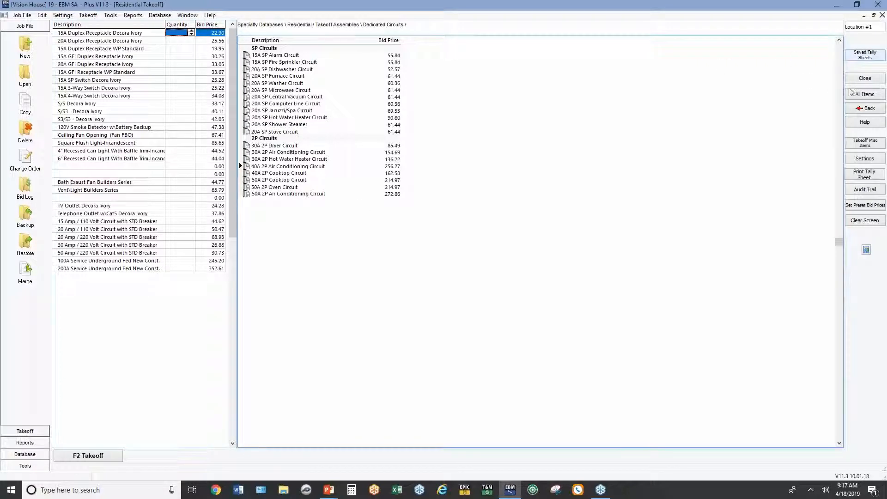
click(859, 109)
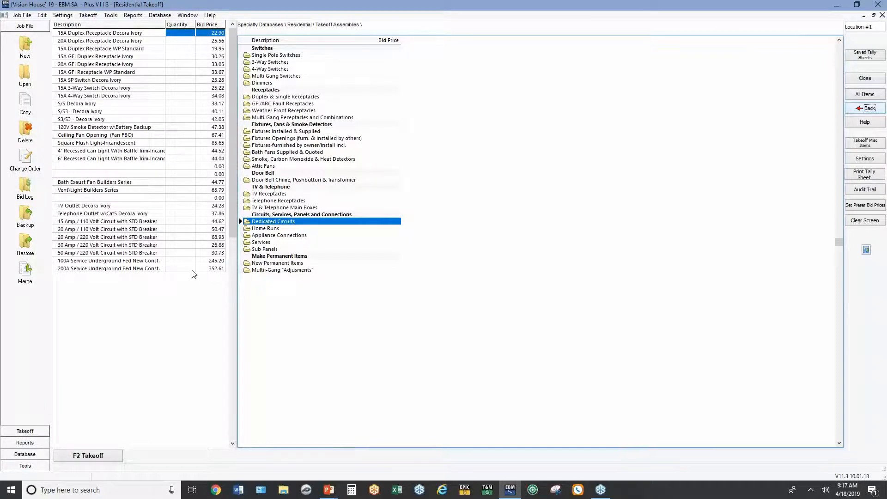
Step: Search the miscellaneous takeoff database pathways for "ground rod"
click(25, 431)
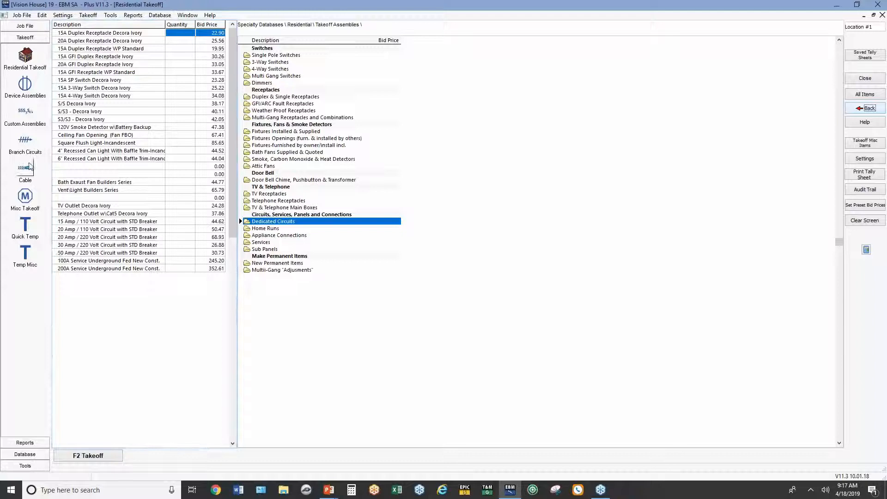
click(25, 196)
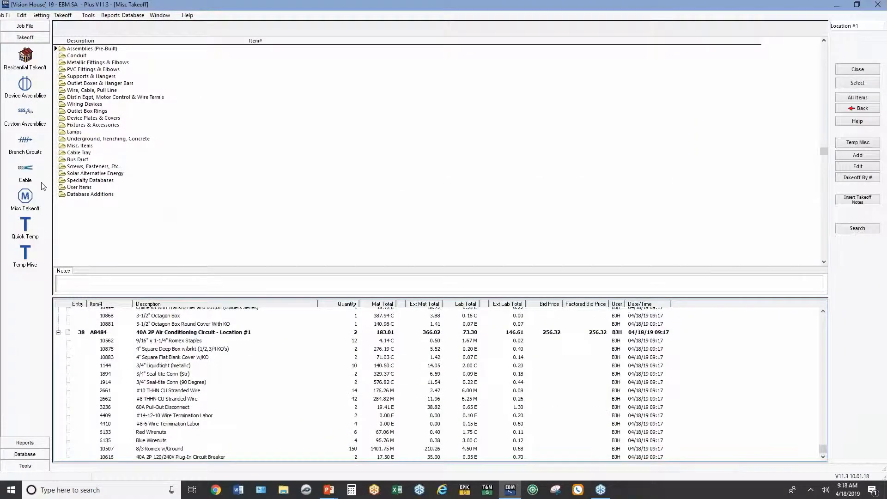
click(863, 229)
text(gi)
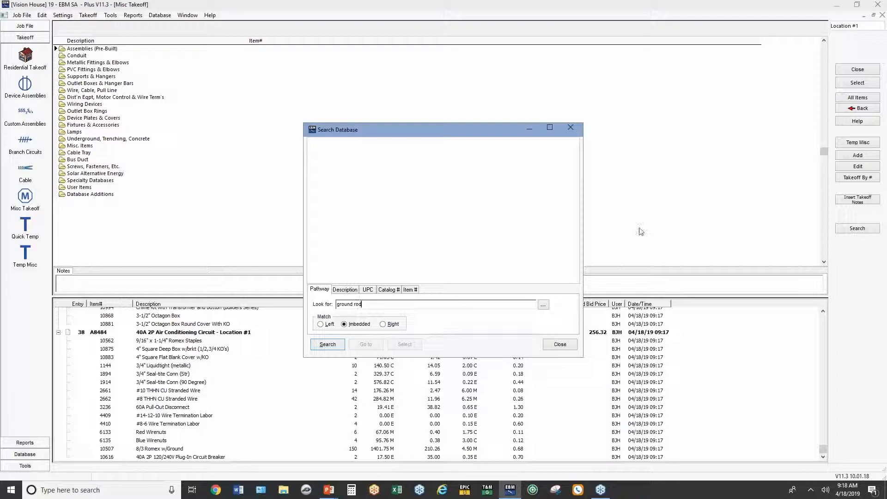
click(331, 346)
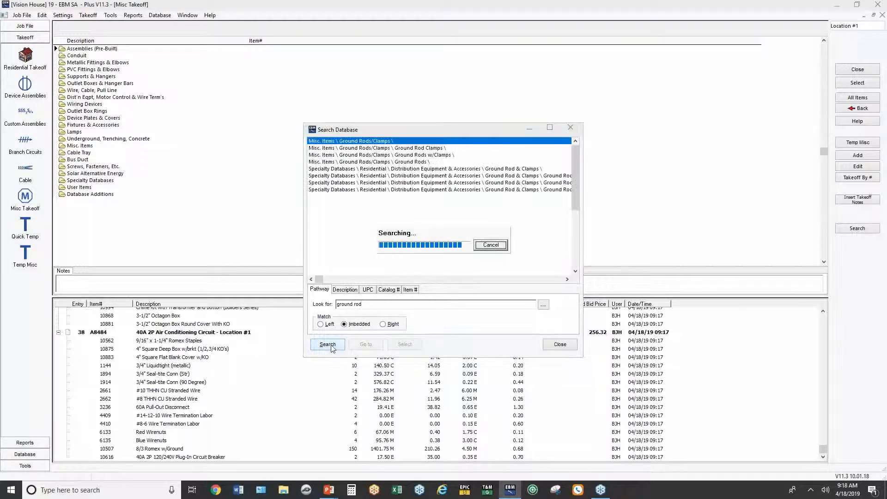
Step: Take off 2 of the 5/8"x10' Copper Ground Rod & Clamp from the Ground Rods w/Clamps category
double_click(394, 164)
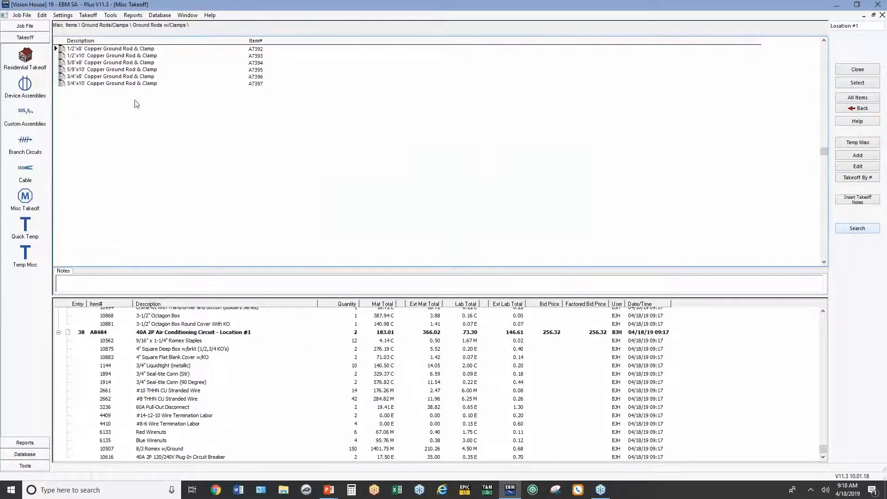
double_click(111, 70)
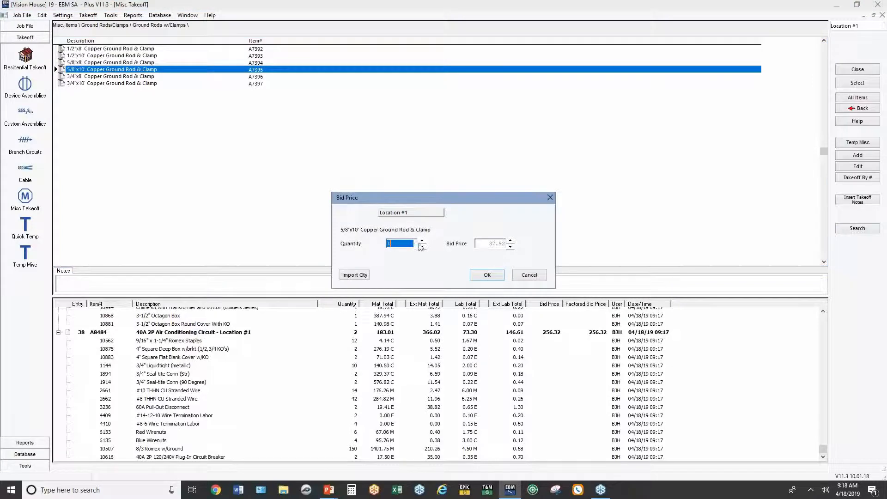
text(2)
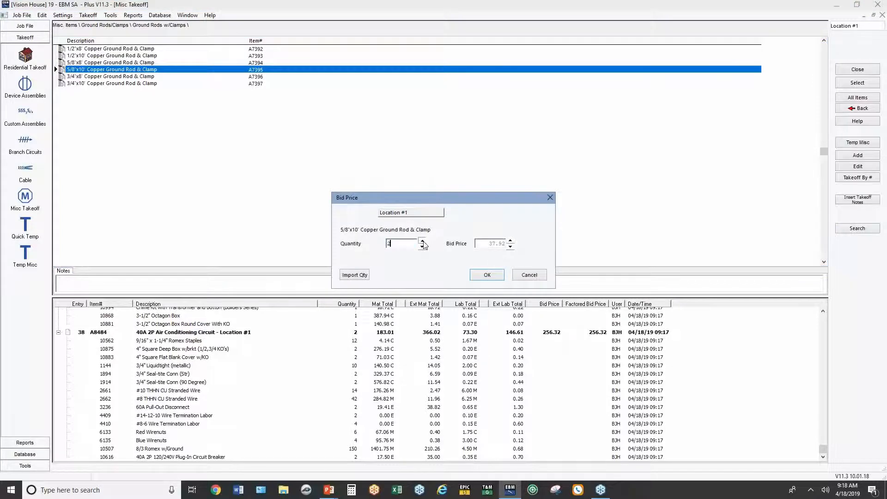
click(498, 276)
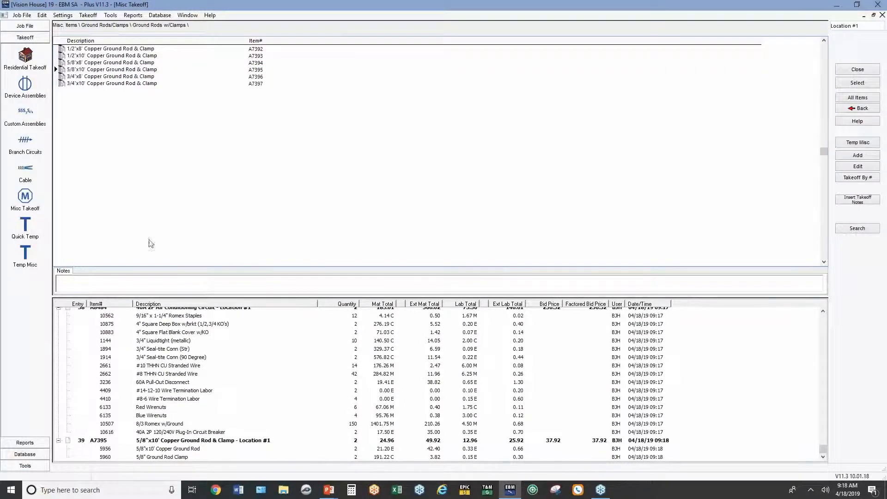
Step: Take off a quick temporary item named Permit with a price of 100, no open labor and a quantity of 1
click(25, 227)
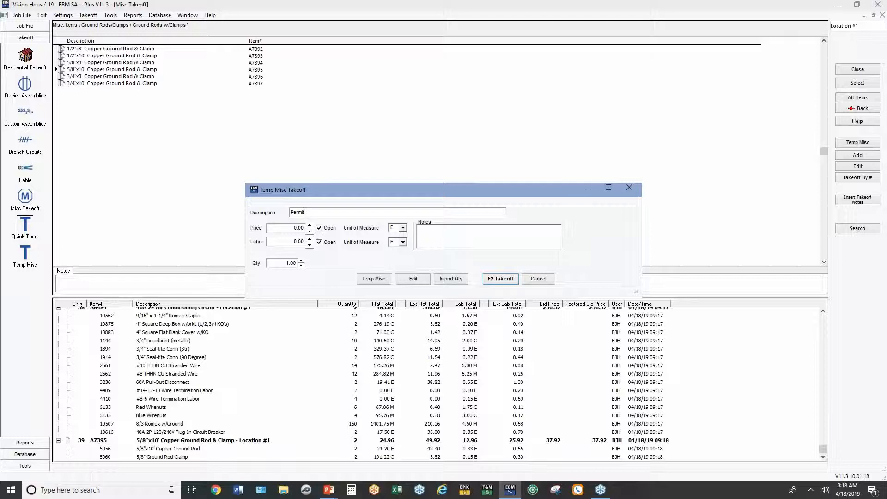
click(273, 227)
text(100)
click(319, 242)
click(500, 282)
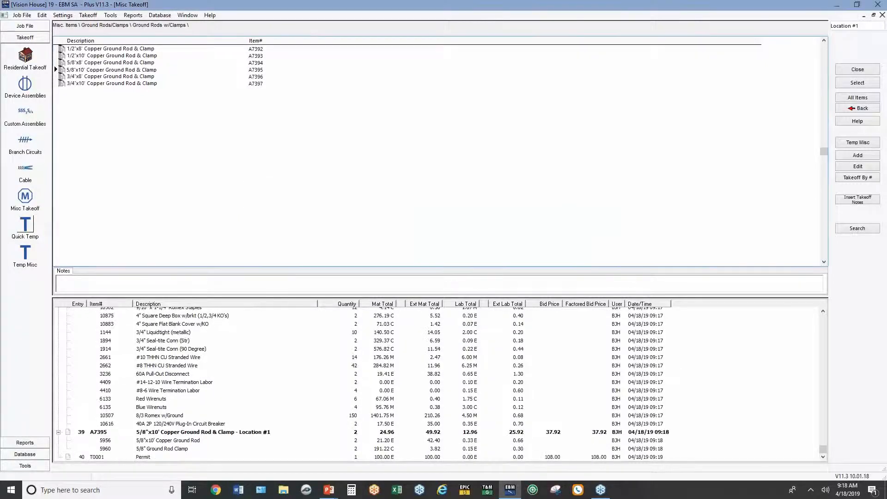
Step: Take off a quick temporary item named Wdget with a price of 25.00, labor of 0.50 and a quantity of 2
click(26, 230)
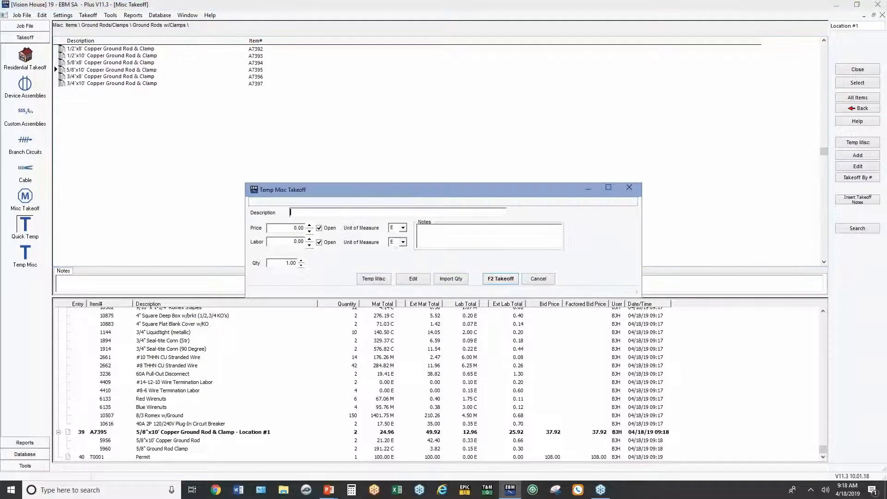
text(Wdget)
click(282, 242)
text(5)
key(Tab)
text(2)
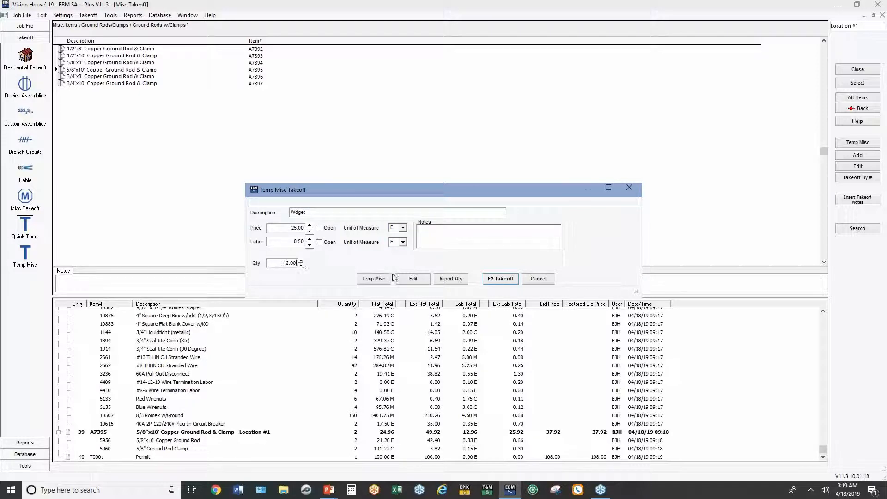
click(508, 278)
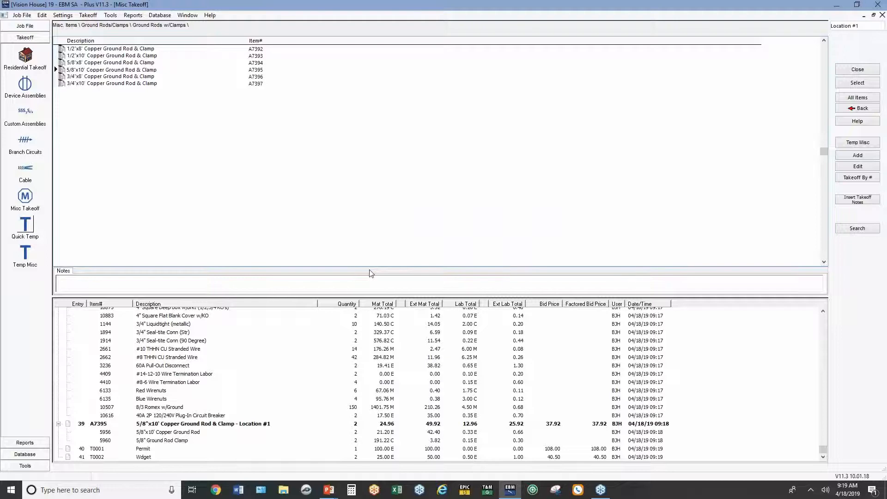
Step: Start adding a new item in the temporary miscellaneous list and open EPIC to import its data
click(25, 253)
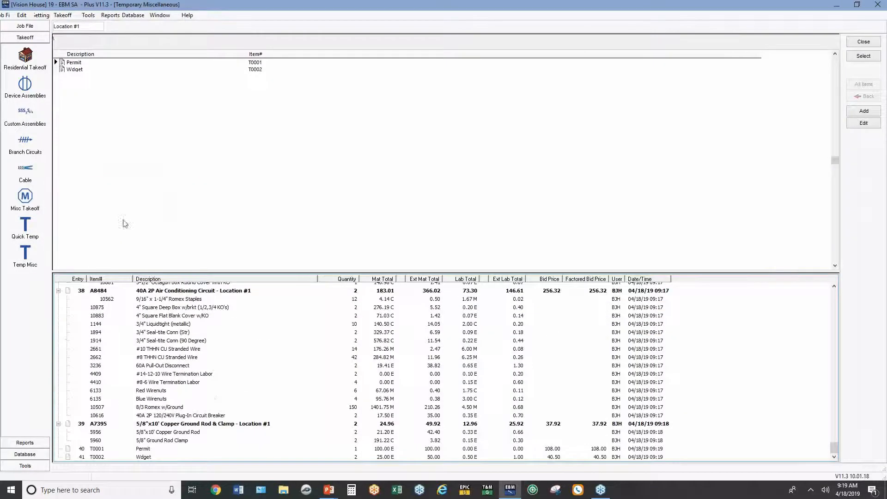
click(862, 112)
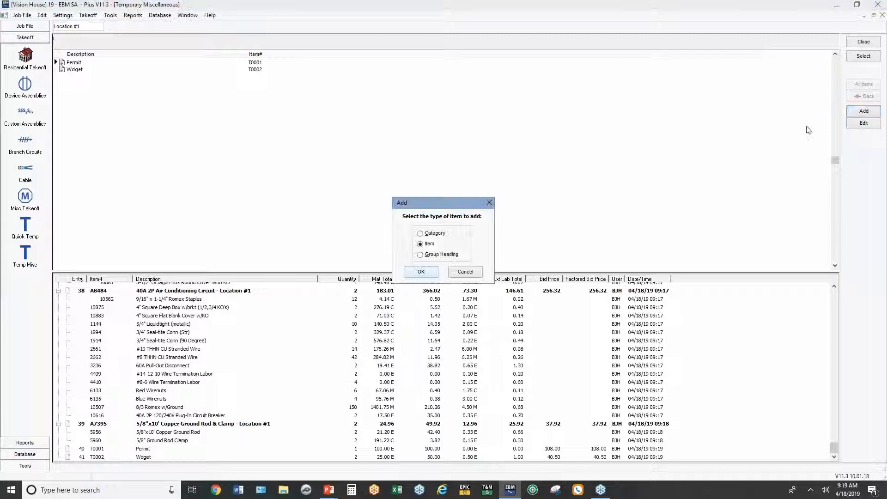
click(434, 272)
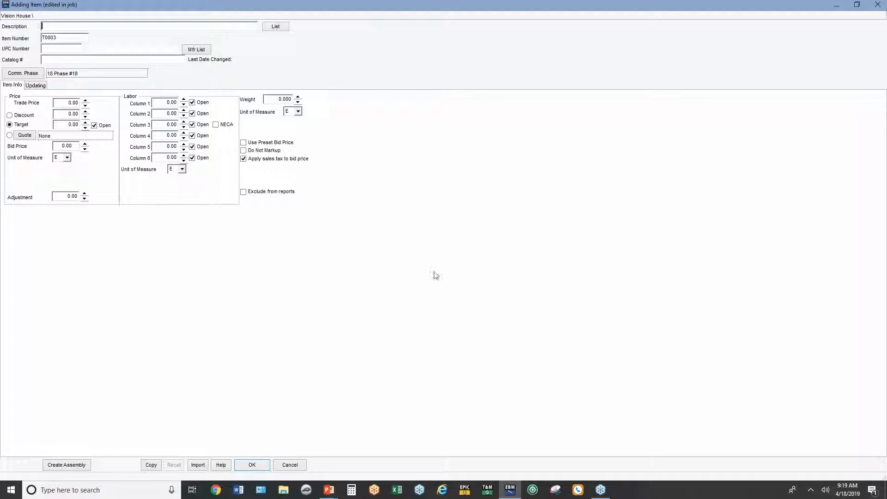
click(199, 465)
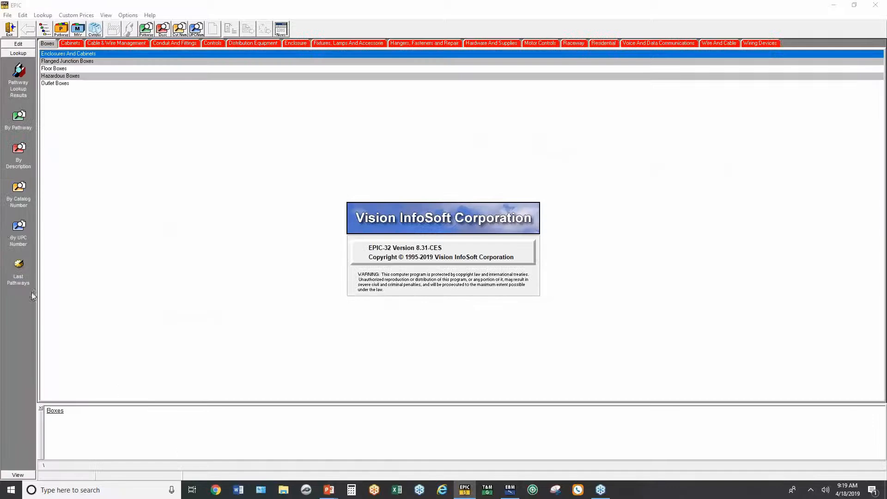
Step: Browse EPIC by manufacturer, accept the available price update, and open the Lutron Electronics catalog
click(78, 35)
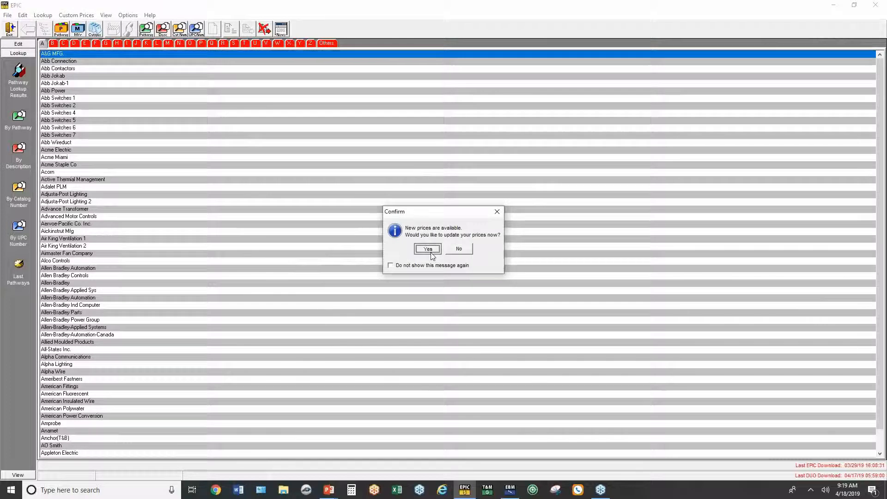
click(430, 250)
click(157, 44)
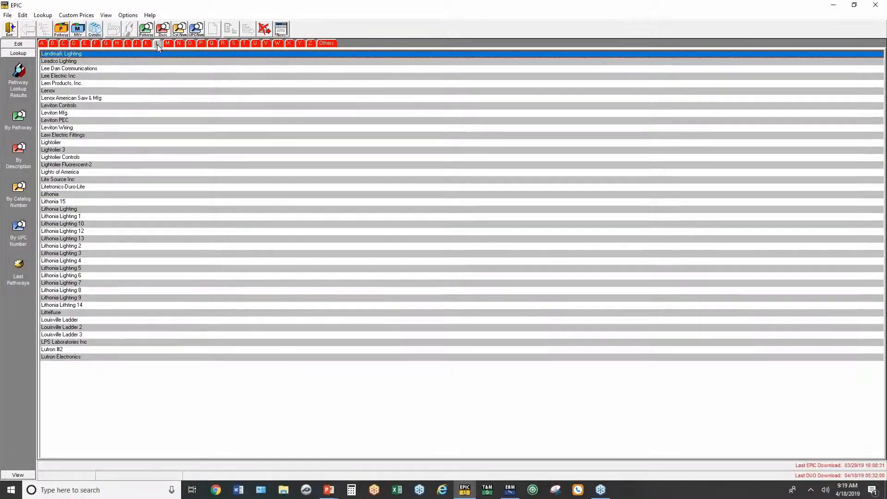
double_click(62, 358)
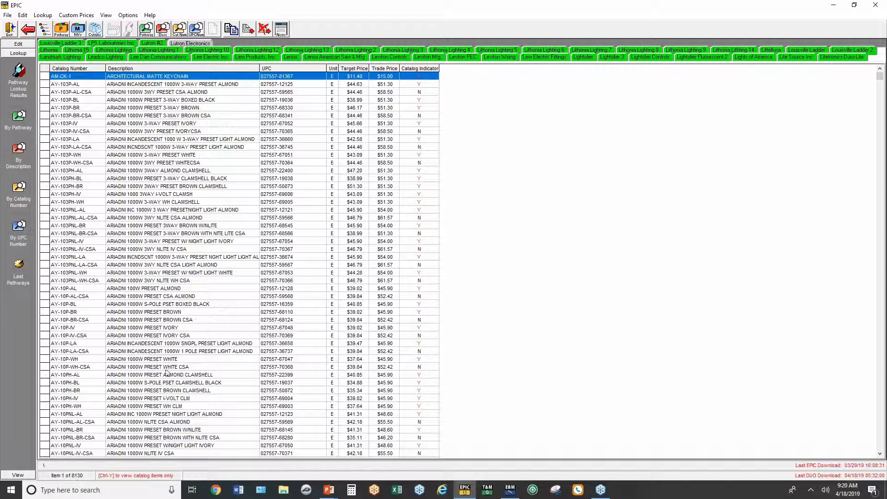
Step: Find Lutron Electronics catalog numbers beginning with MA and bring the Maestro 600W light almond dimmer MA-600-LA into the new item
click(19, 187)
text(M)
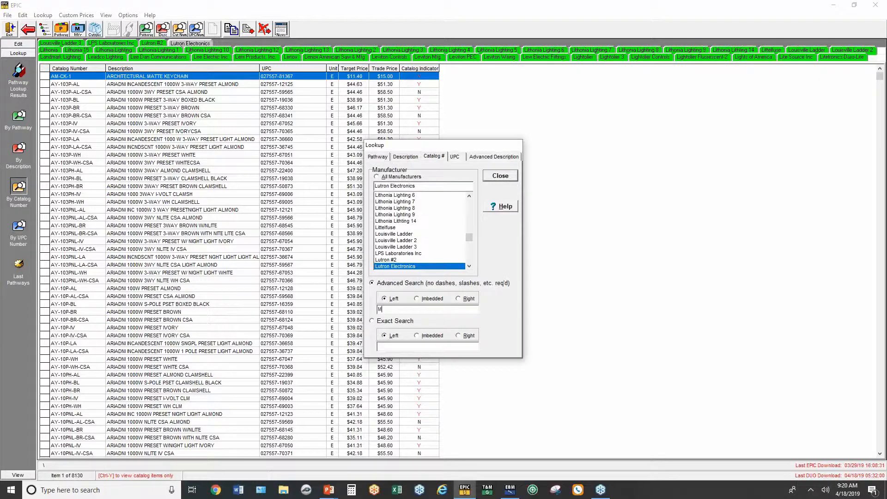
text(A)
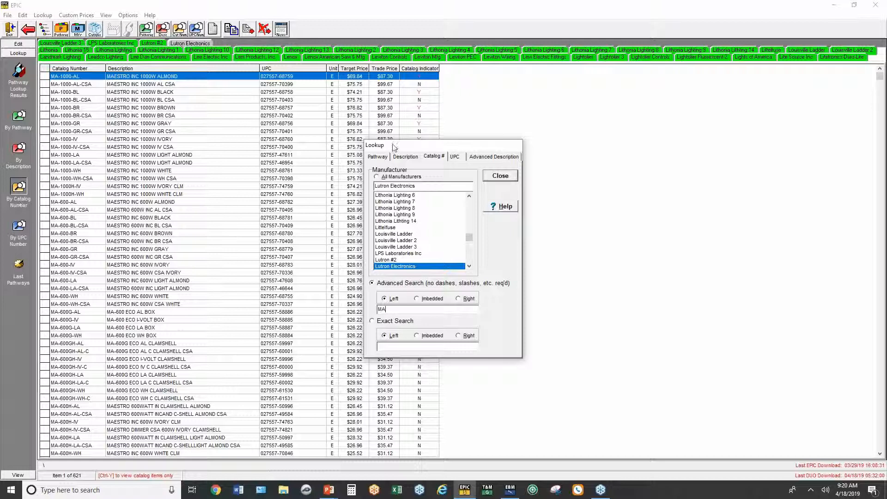
click(493, 177)
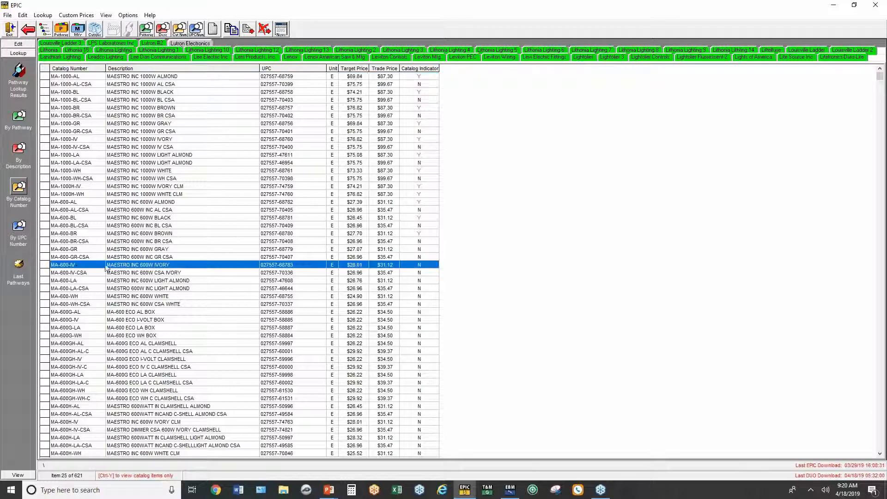
click(111, 281)
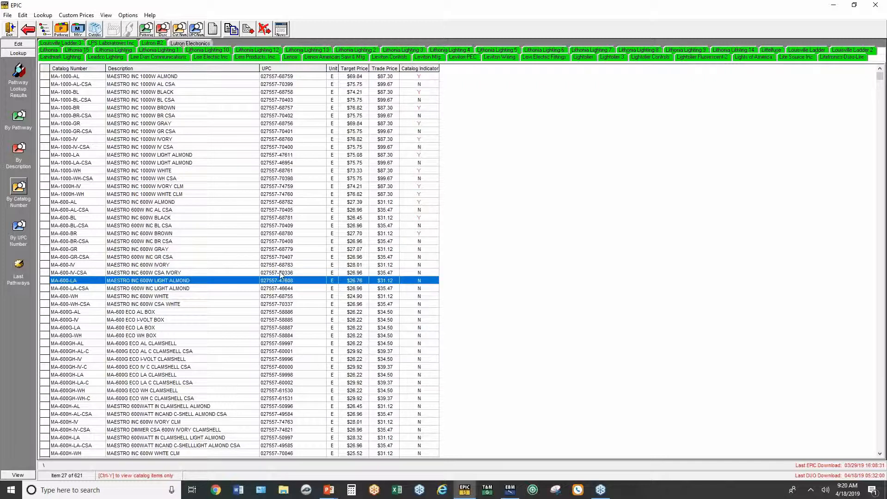
click(248, 30)
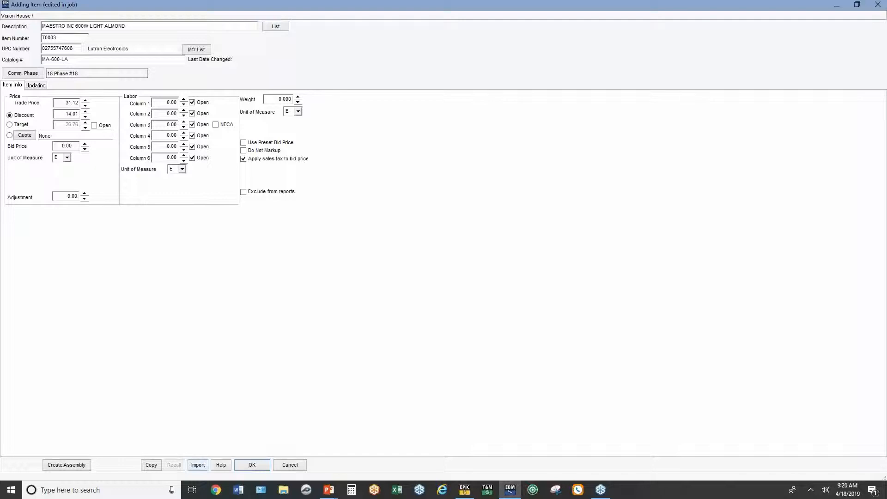
Step: Save the imported Maestro item with a labor value of 0.50 and take off a quantity of 2
click(171, 112)
key(BackSpace)
click(257, 463)
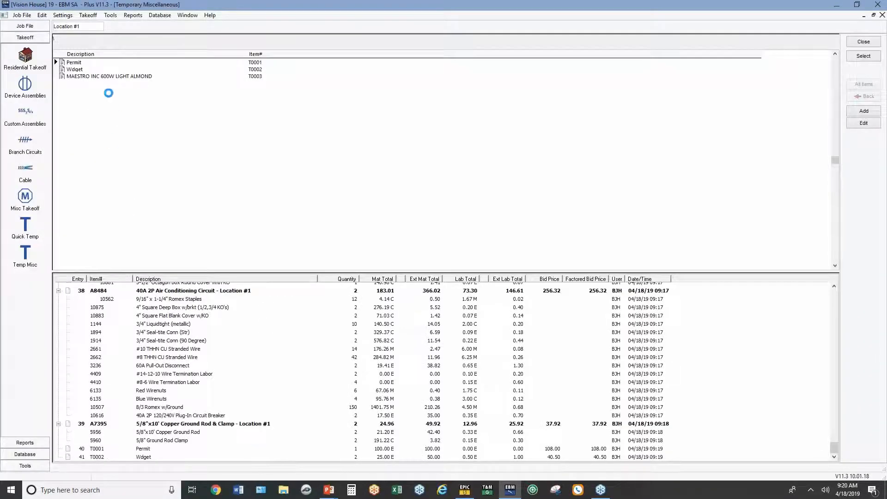
double_click(109, 77)
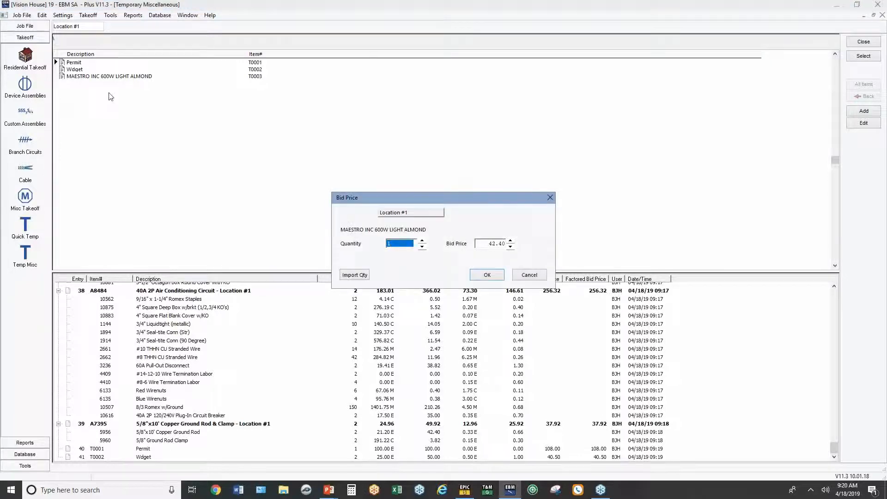
text(2)
click(487, 275)
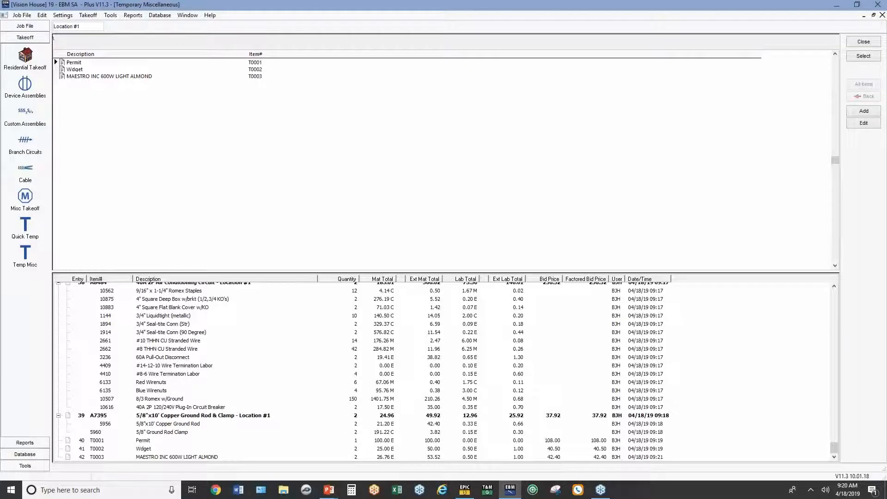
Step: Review the residential takeoff assemblies and the miscellaneous item folders down to the Residential specialty database
click(22, 58)
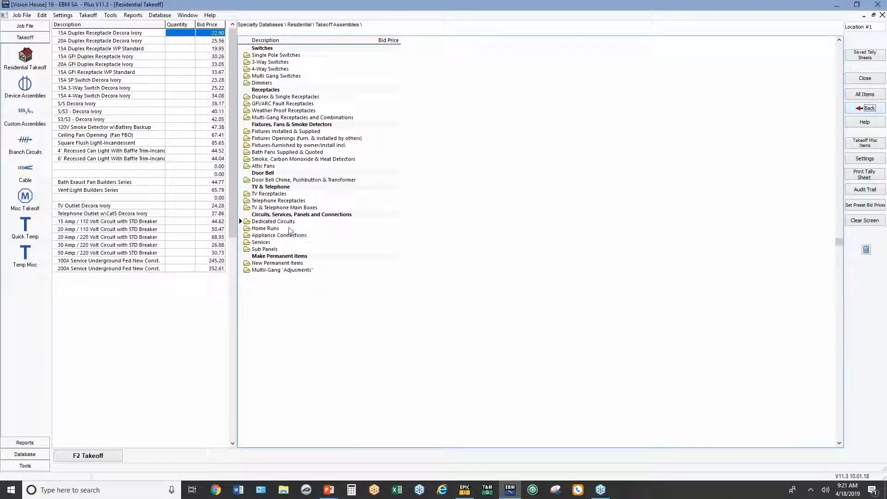
click(25, 199)
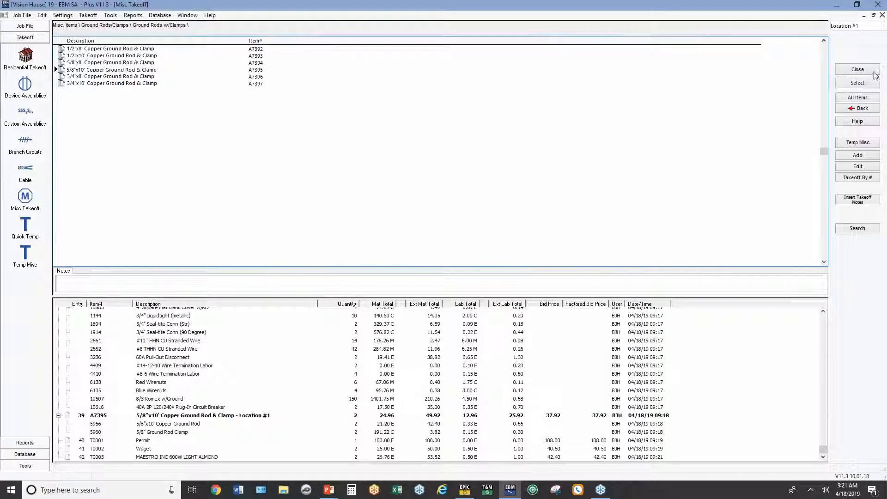
click(857, 98)
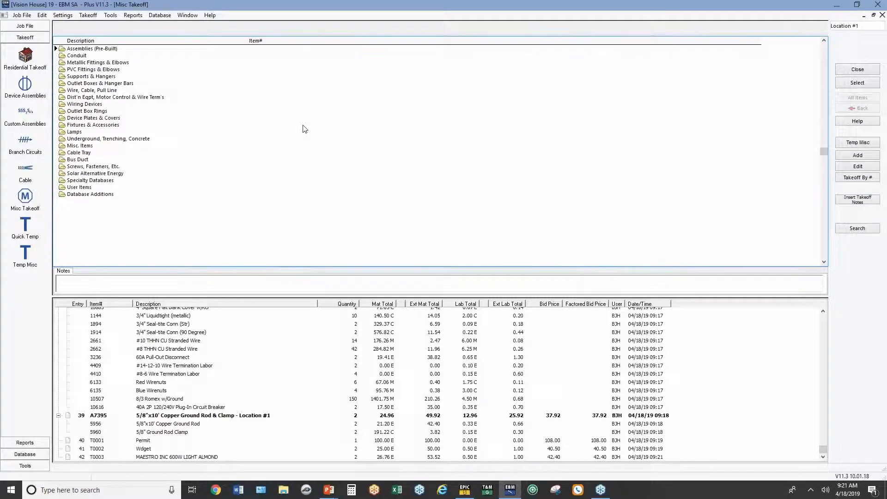
double_click(90, 180)
click(85, 70)
double_click(85, 70)
click(94, 49)
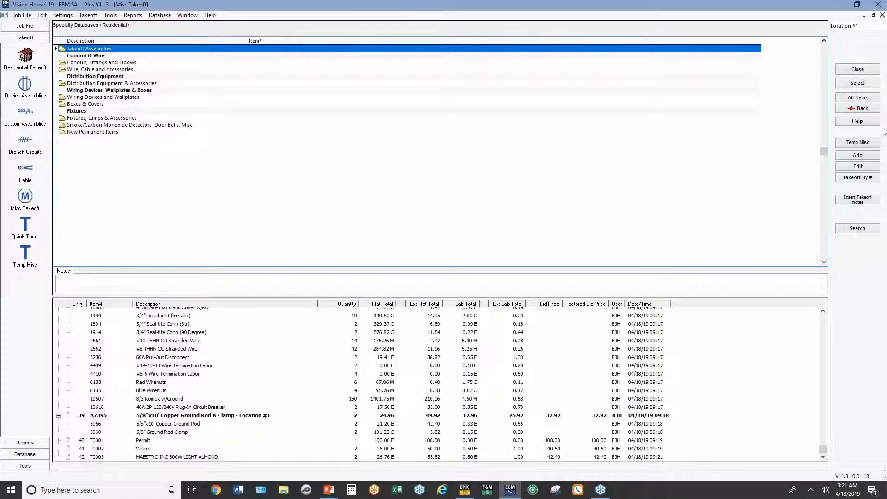
Step: Generate the bid price report sorted by item number with a bid price factor of 30%
click(20, 444)
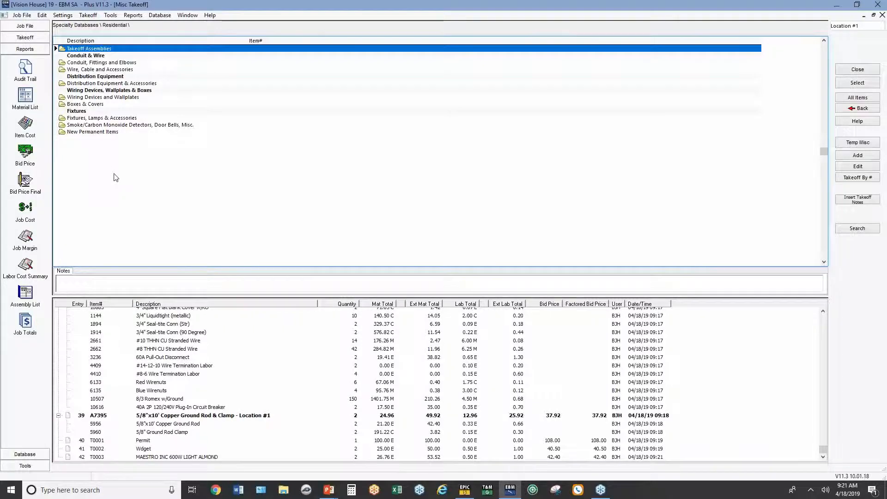
click(22, 155)
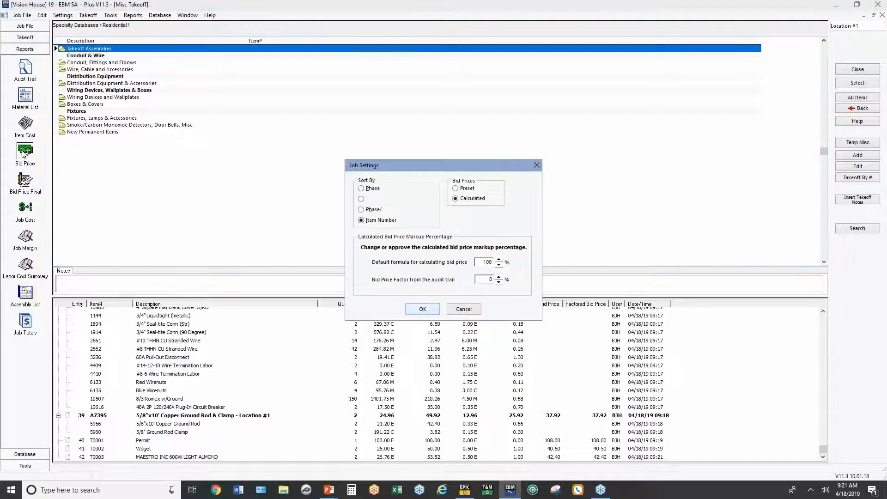
drag(477, 279, 555, 319)
text(30)
click(423, 309)
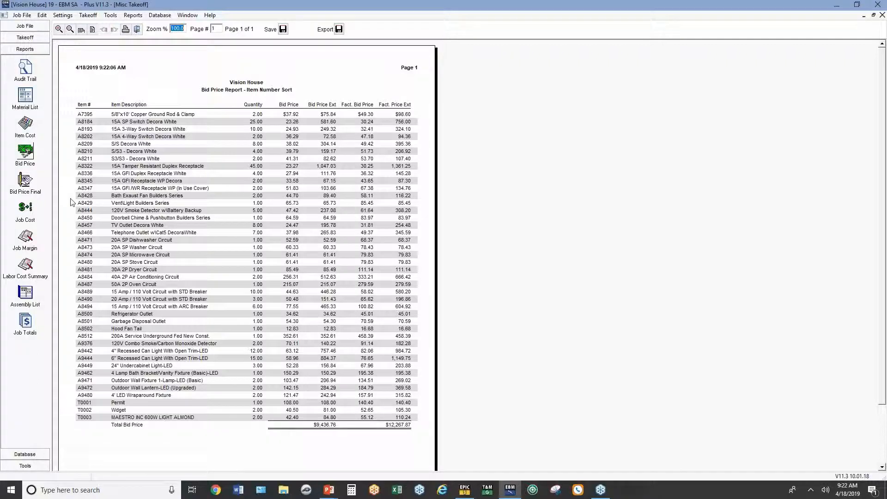
Step: View the final bid price, labor cost summary and assembly list reports, all sorted by item number
click(23, 183)
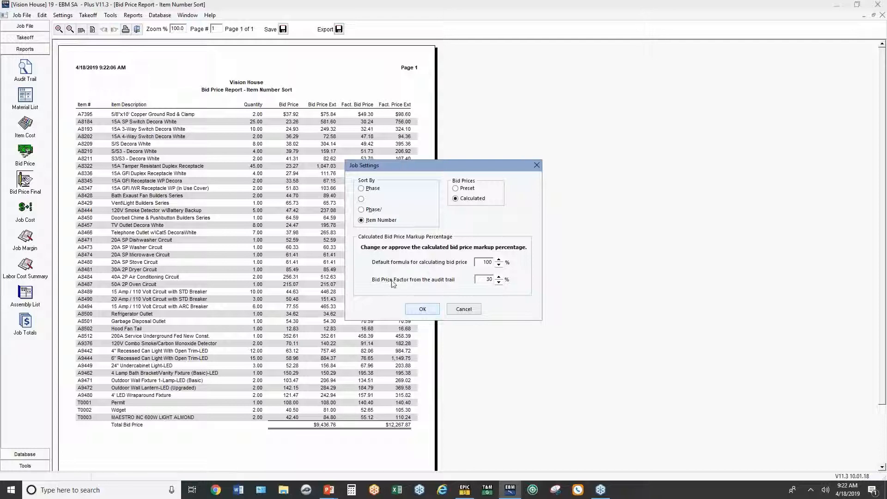
click(429, 314)
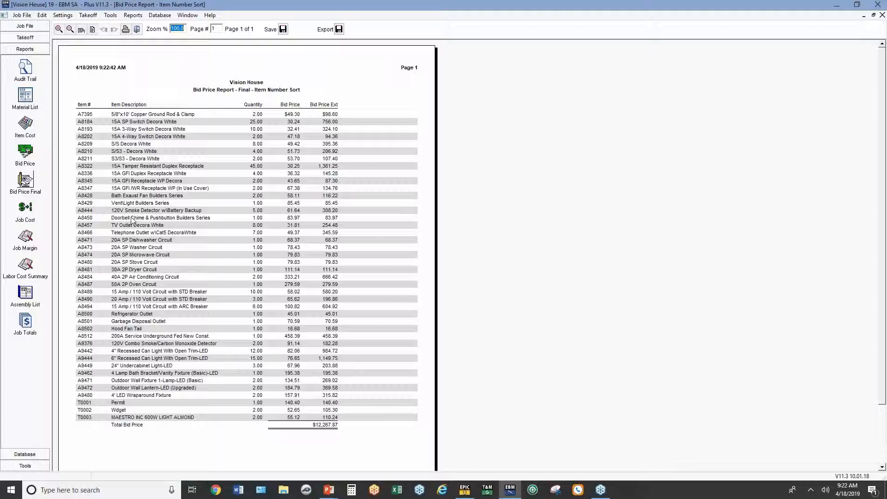
click(33, 273)
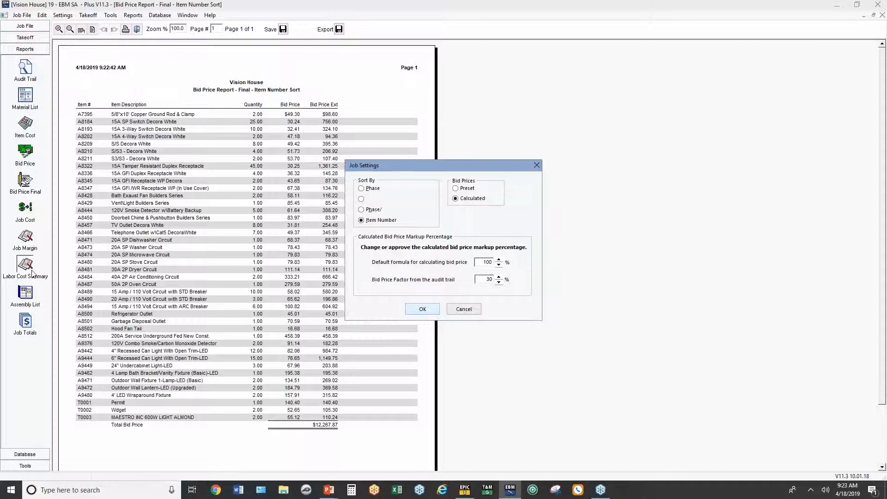
click(426, 314)
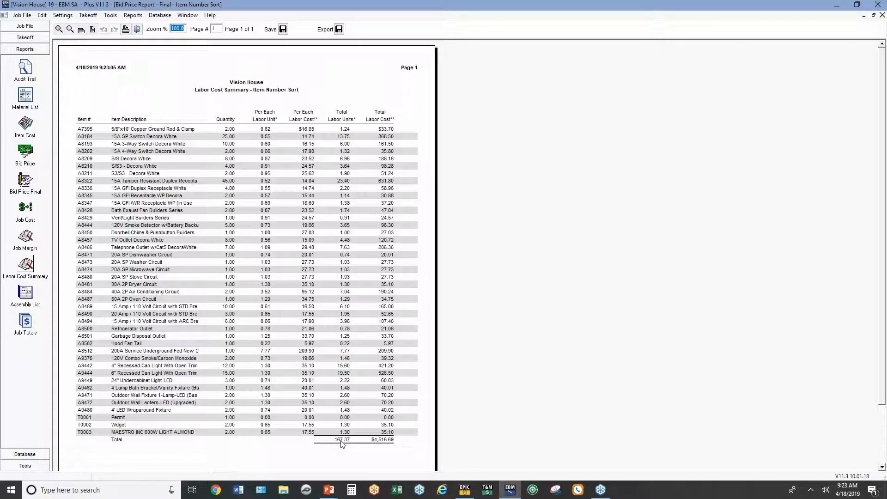
click(25, 300)
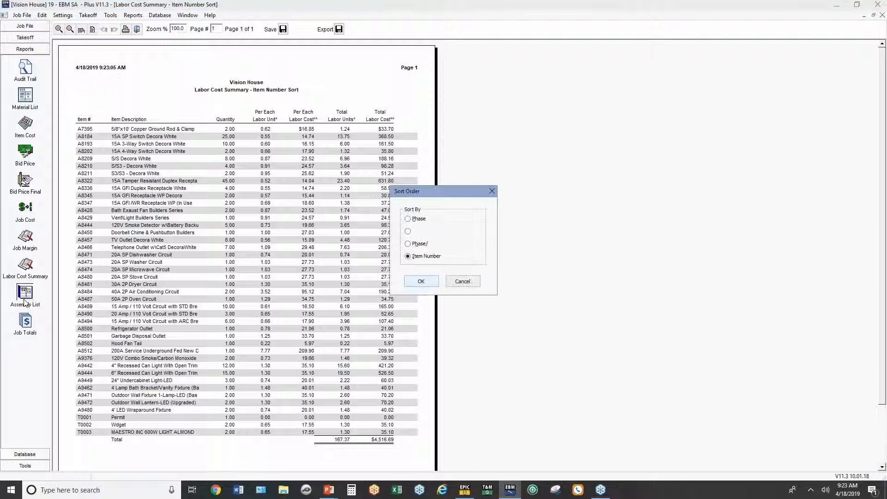
click(421, 281)
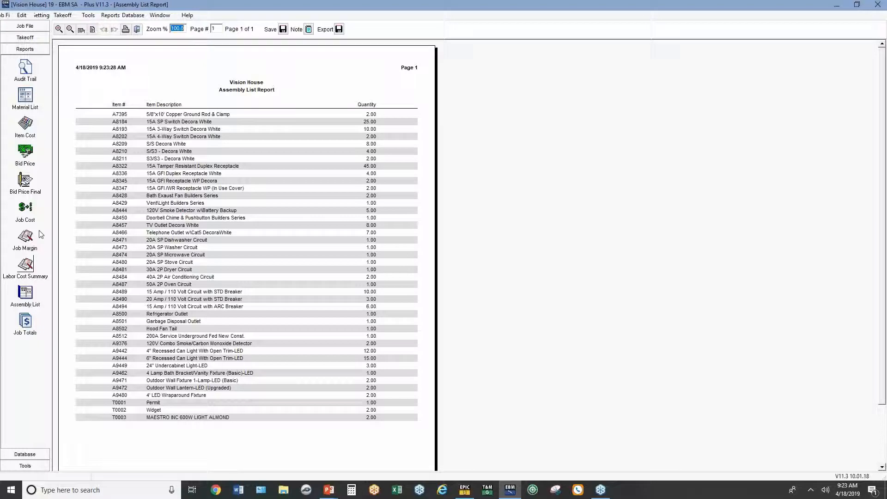
Step: Set the bid price factor to 0% and regenerate the bid price report
click(26, 150)
double_click(490, 281)
text(0)
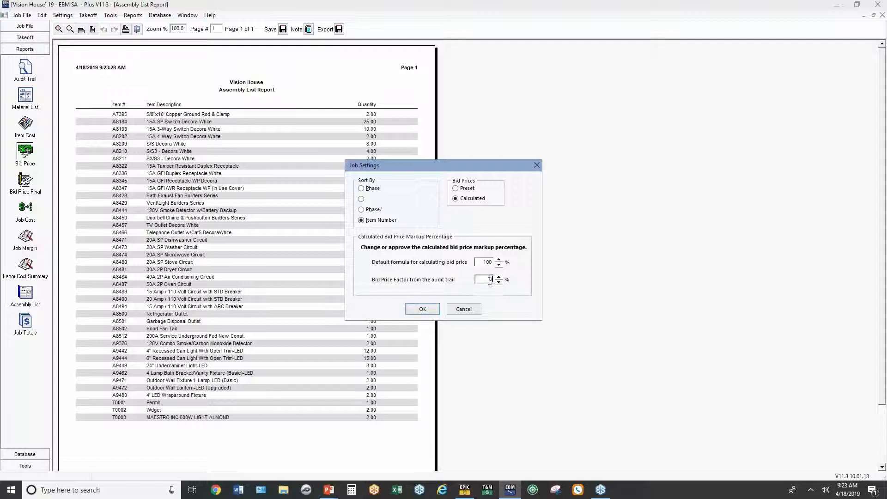
click(437, 310)
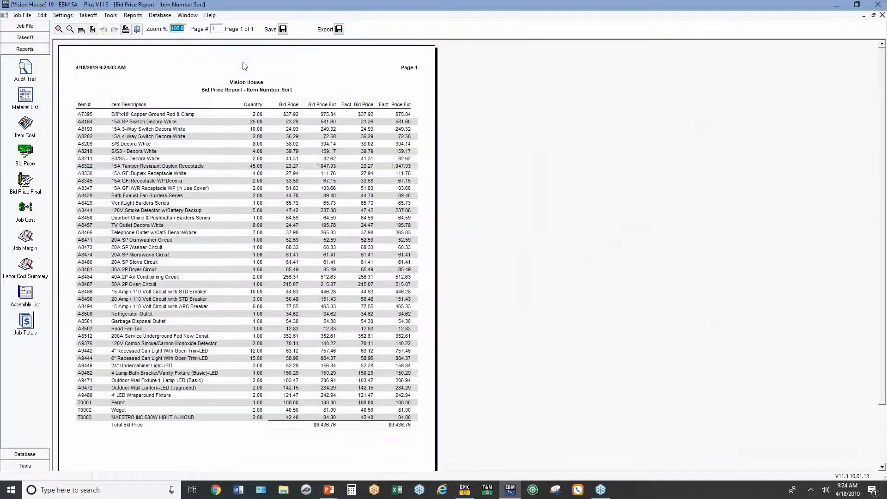
Step: Open the job totals and examine the labor rates behind the direct labor hourly rate
click(32, 324)
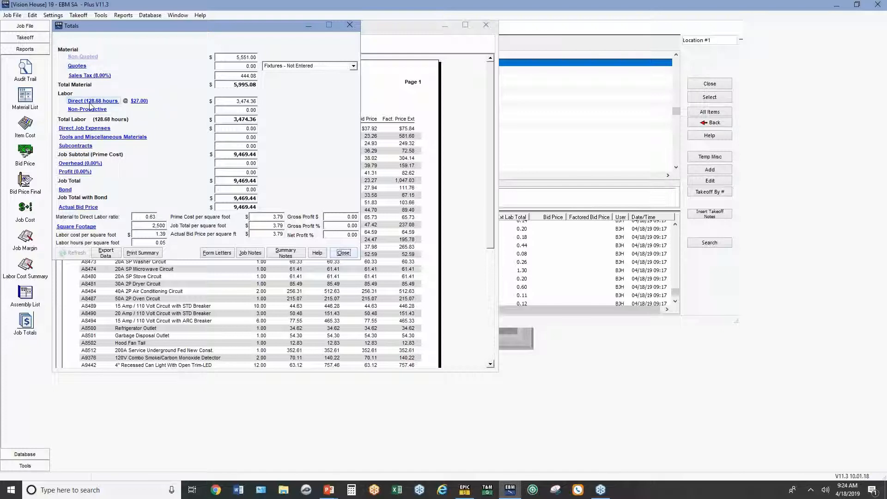
click(140, 101)
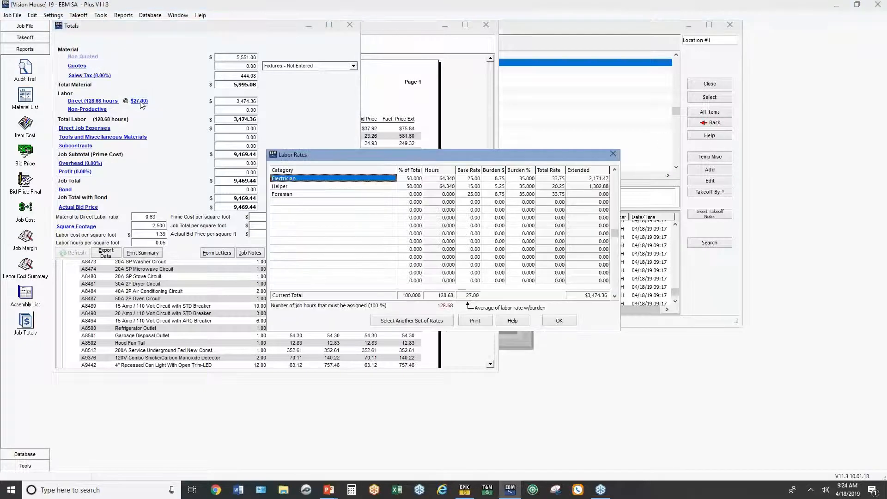
click(558, 321)
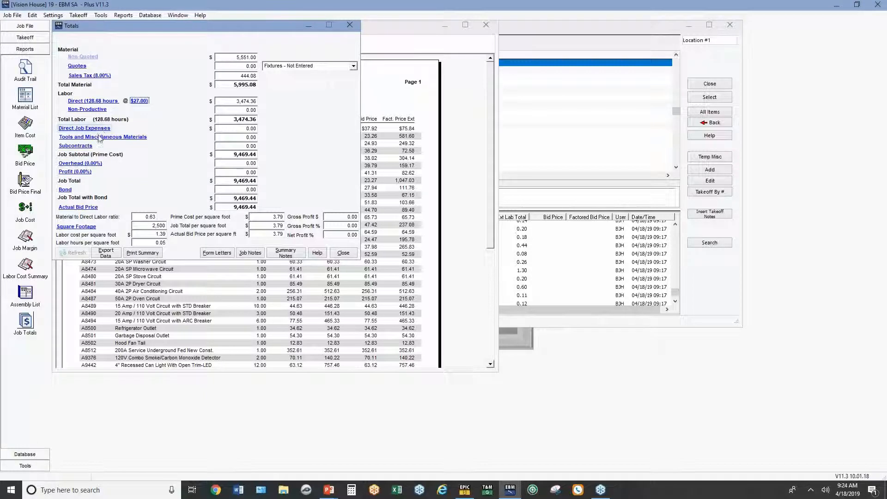
Step: Apply 20% overhead and 10% profit to the entire job, excluding overhead from the profit computation
click(92, 164)
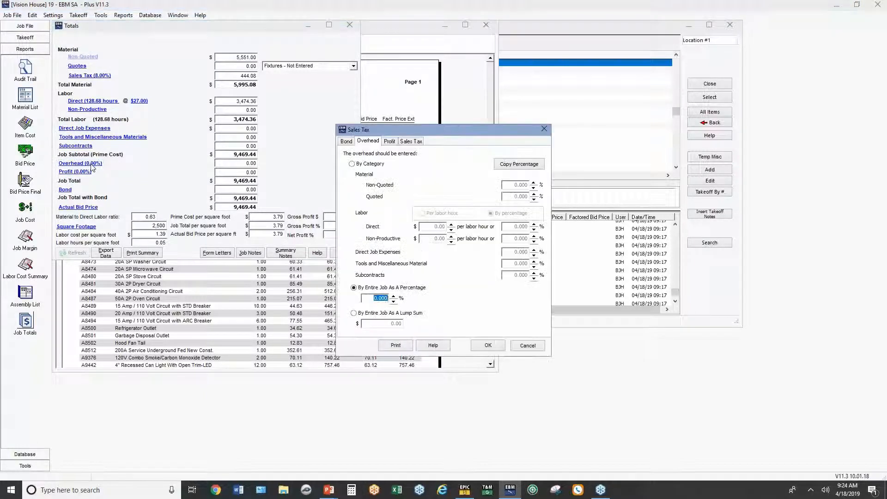
text(20)
click(390, 141)
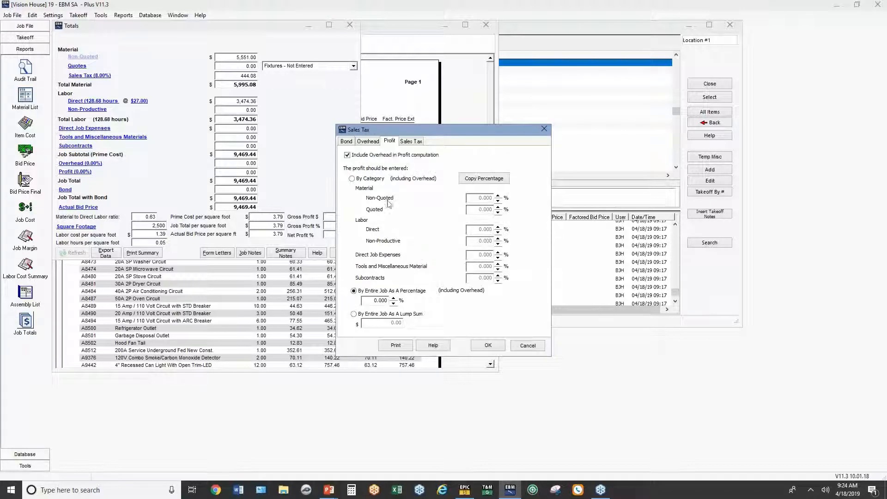
double_click(375, 300)
text(10)
click(348, 157)
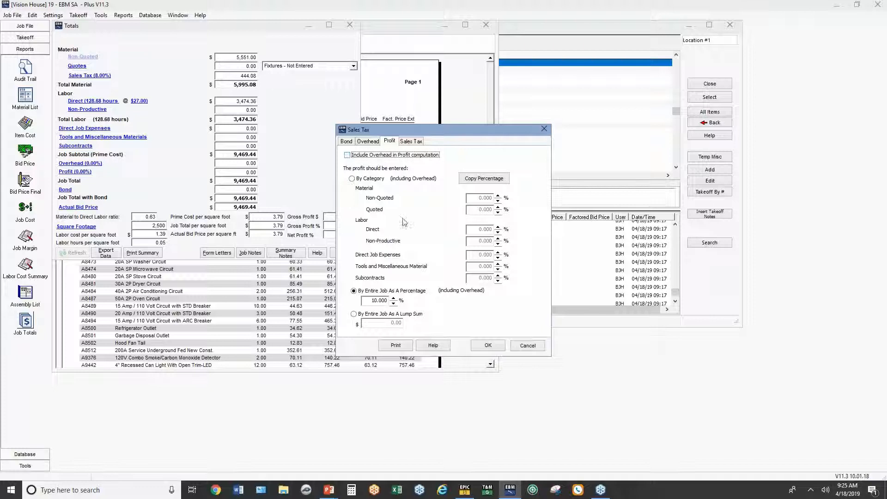
click(489, 346)
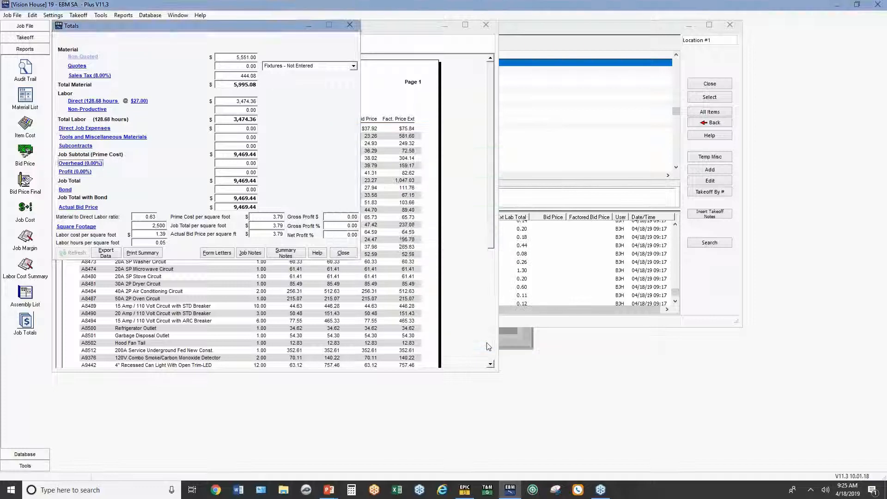